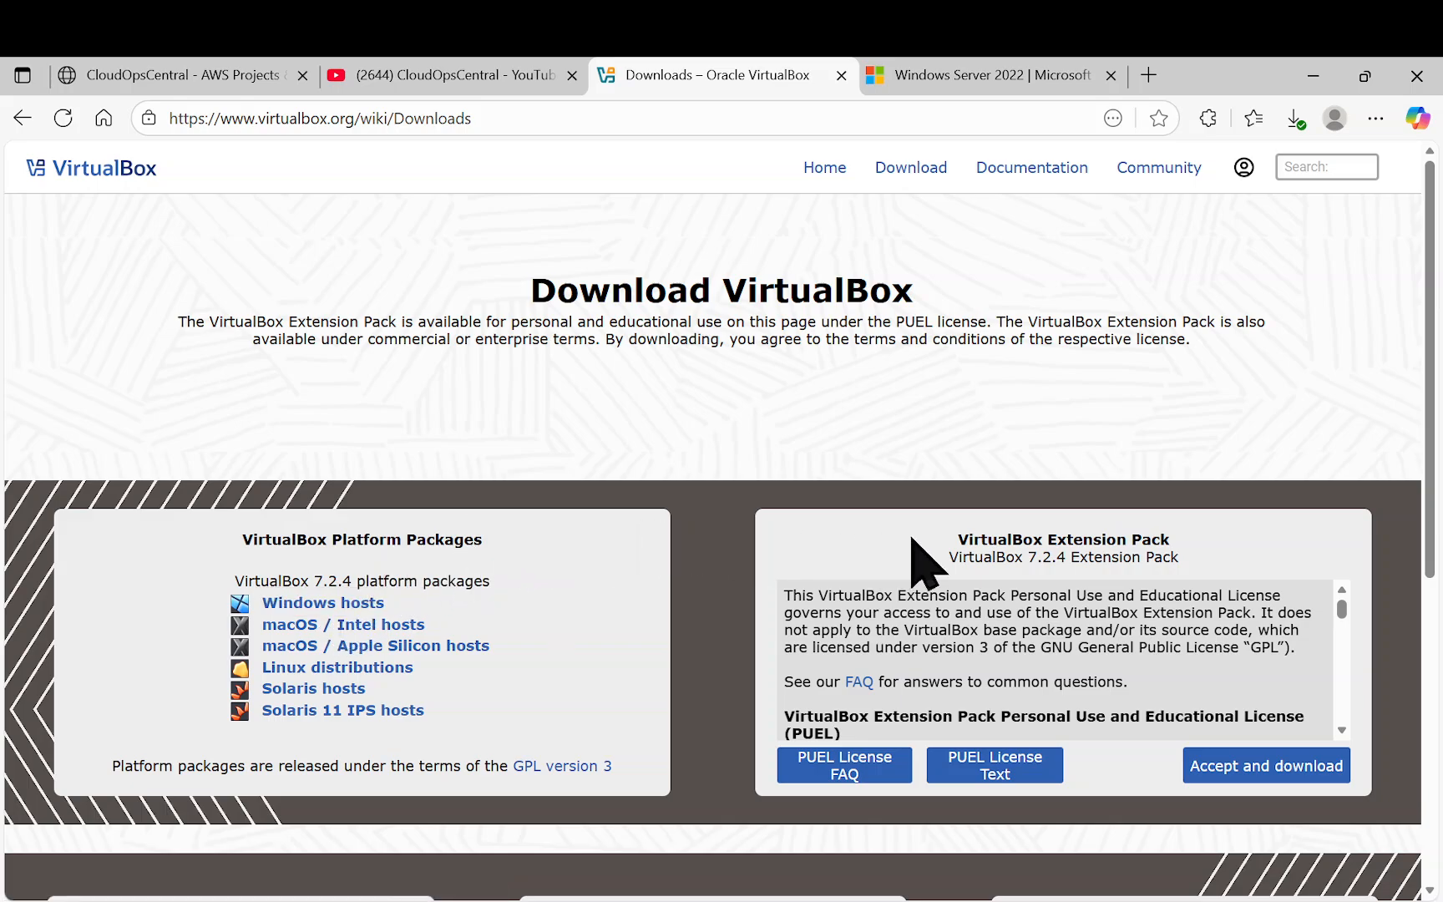
# Leave the VirtualBox Extension Pack page for the Windows Server 2022 evaluation download tab
pyautogui.moveTo(967, 540); pyautogui.dragTo(1179, 570)
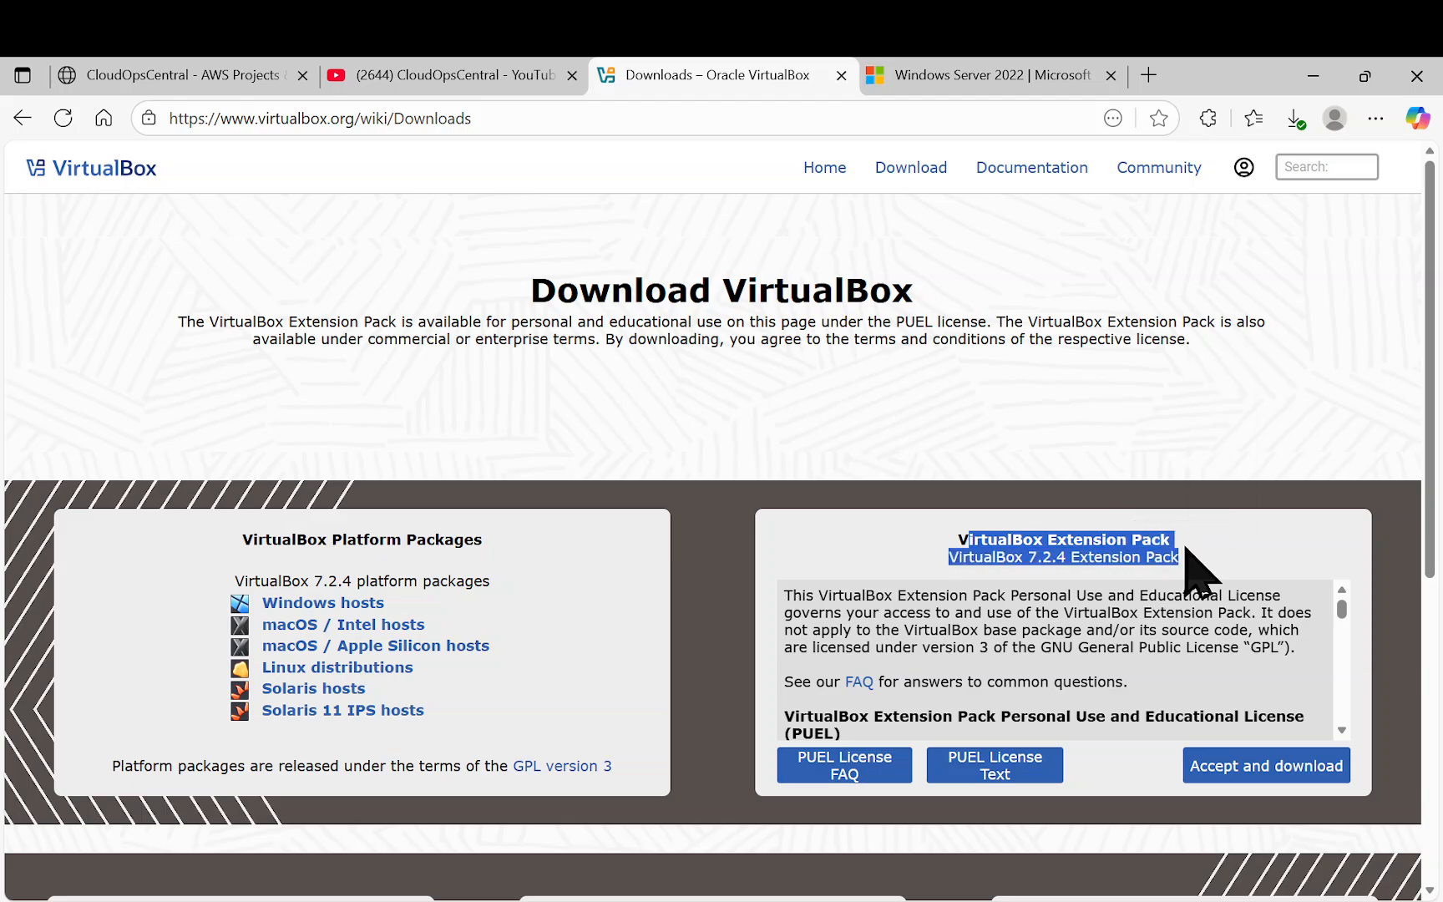
pyautogui.click(1185, 549)
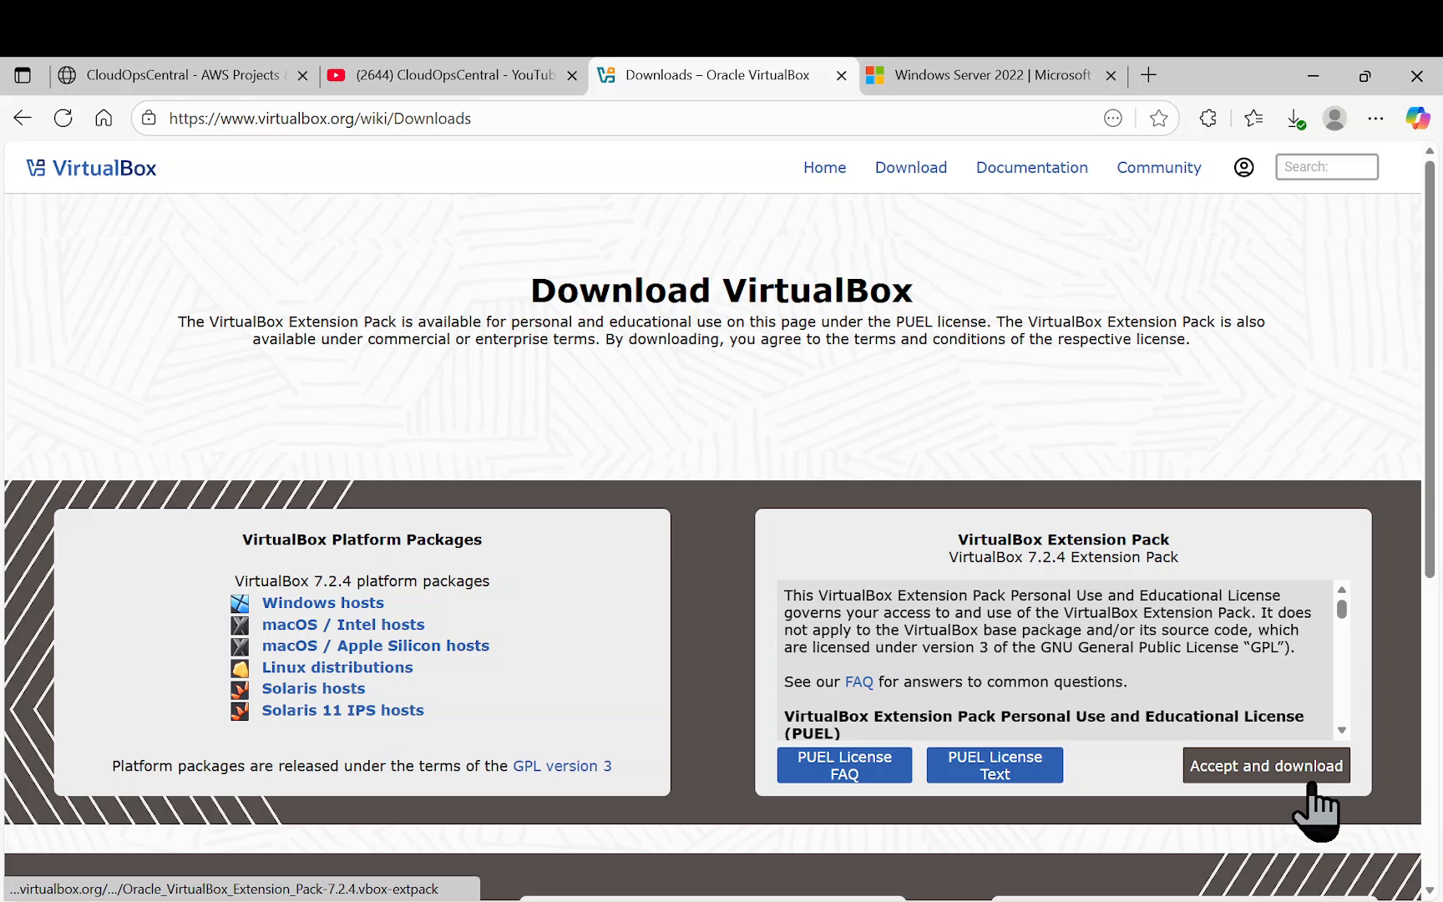
pyautogui.click(977, 76)
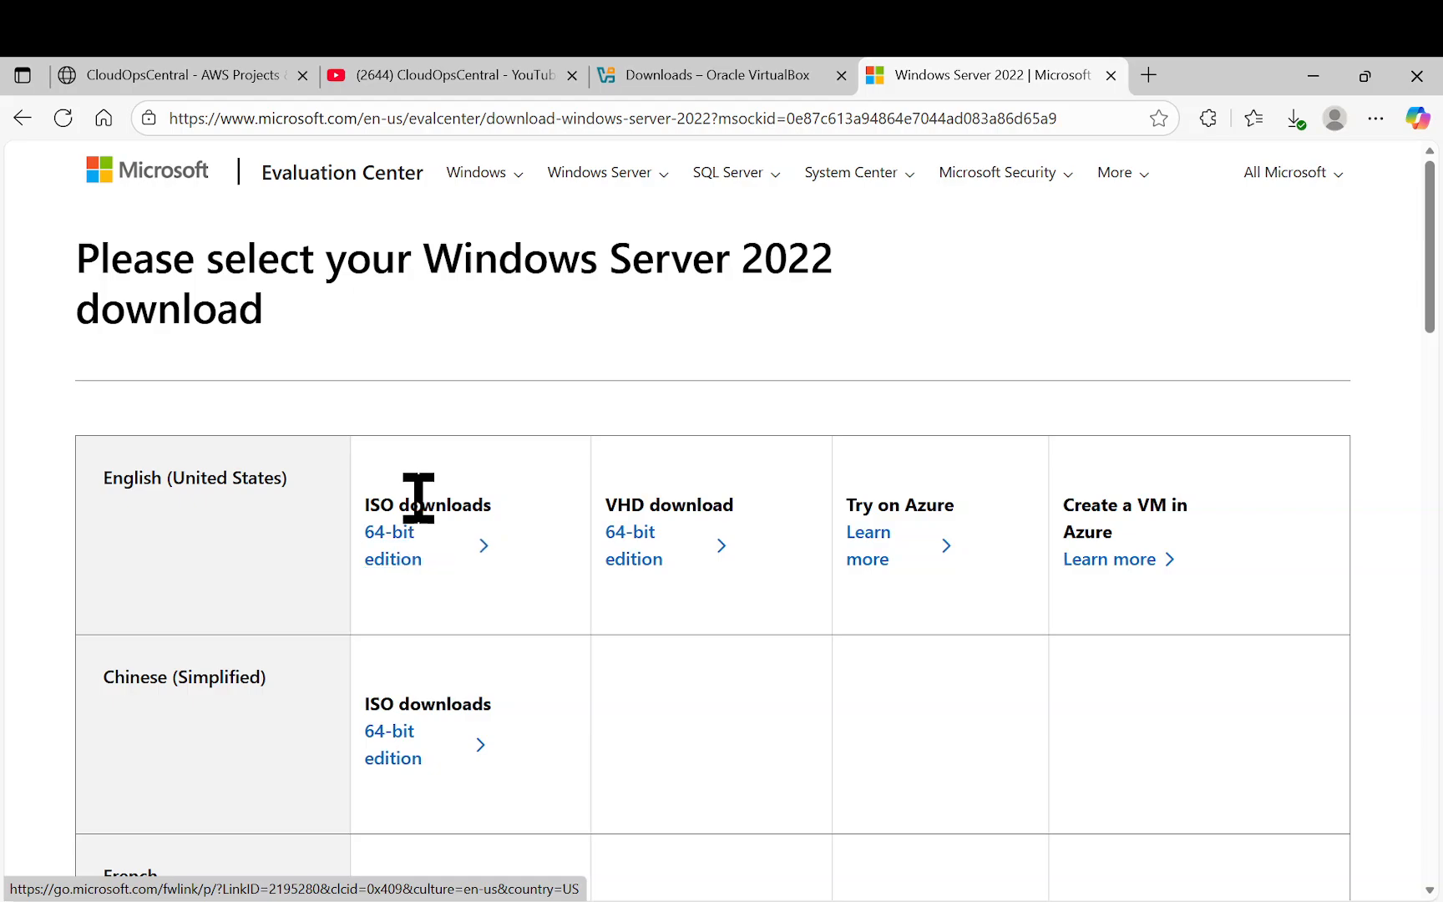
# Switch to the CloudOpsCentral - AWS Projects tab showing its Featured Projects homepage
pyautogui.click(219, 83)
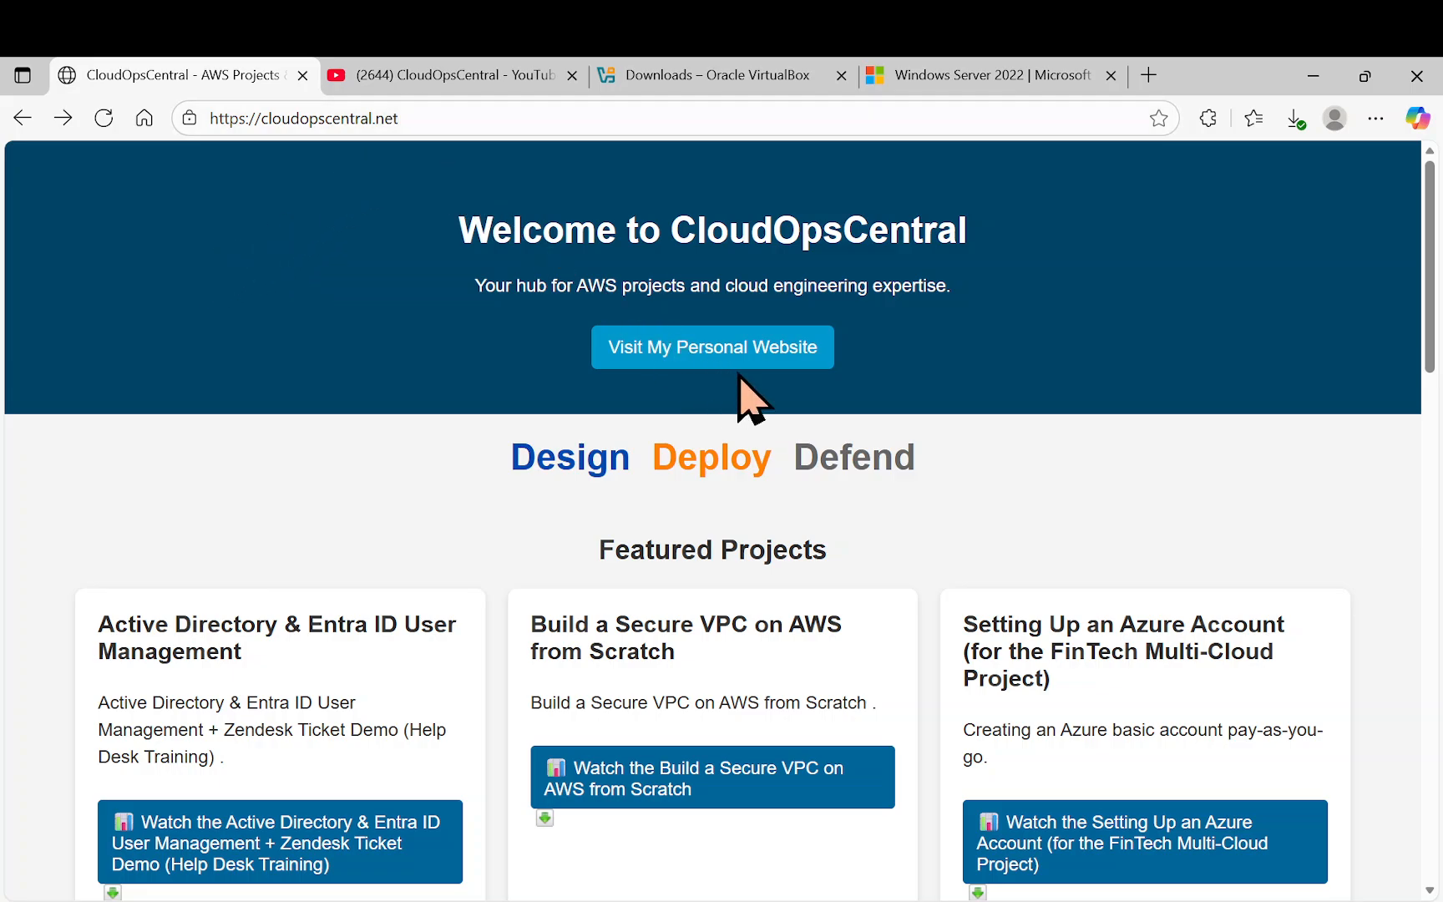
# Open the author's personal website, then go to the CloudOpsCentral YouTube tab
pyautogui.click(742, 350)
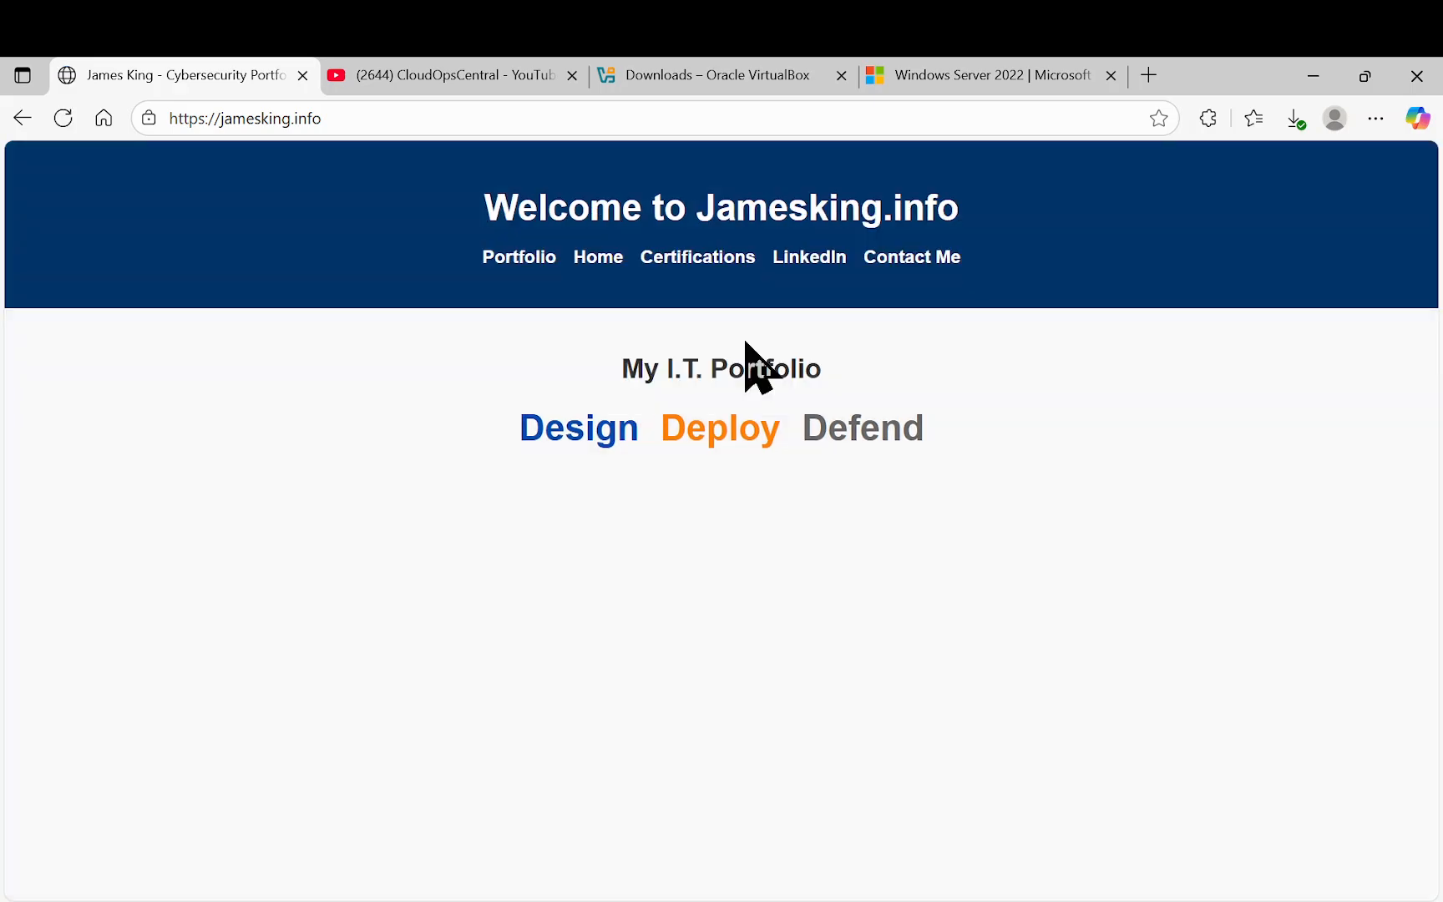
pyautogui.click(476, 77)
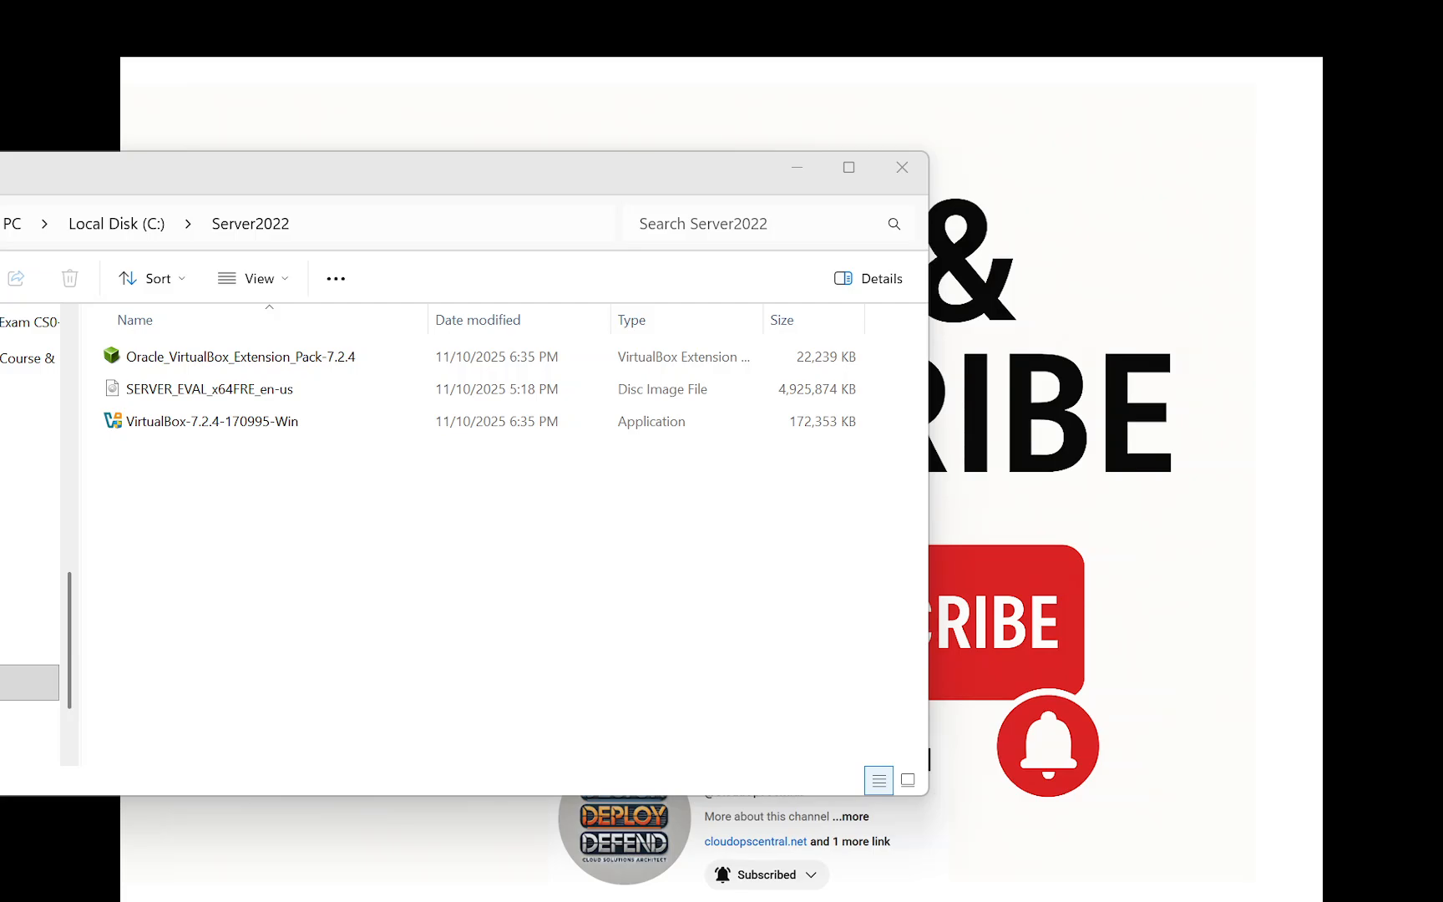
# Minimize the File Explorer window showing the C:\Server2022 folder
pyautogui.click(800, 167)
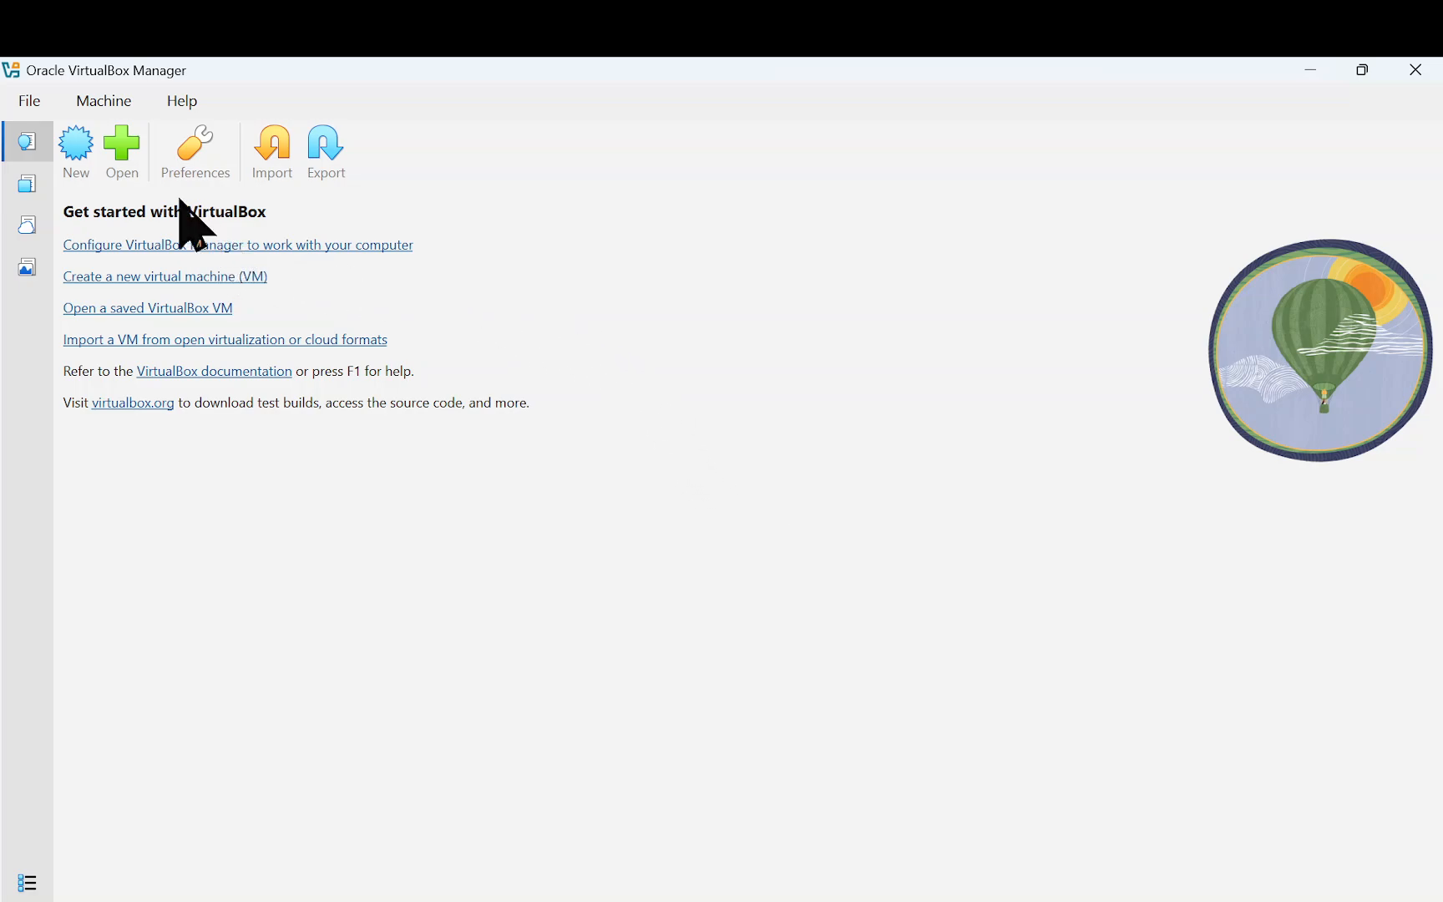
# Start a new VM named Server2022 and go to its ISO Image field
pyautogui.click(87, 148)
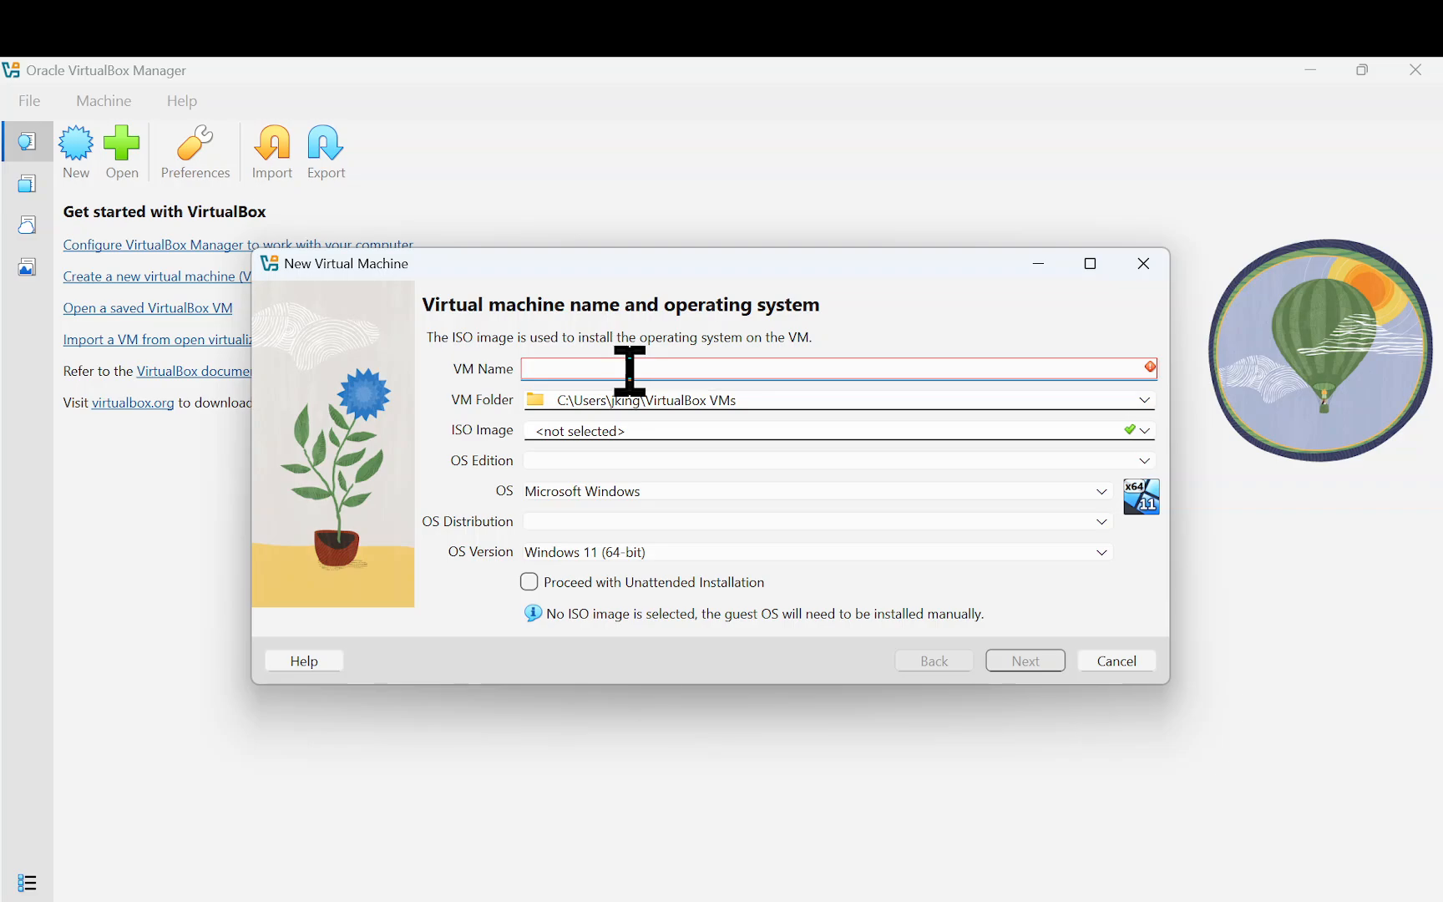
pyautogui.write('Server')
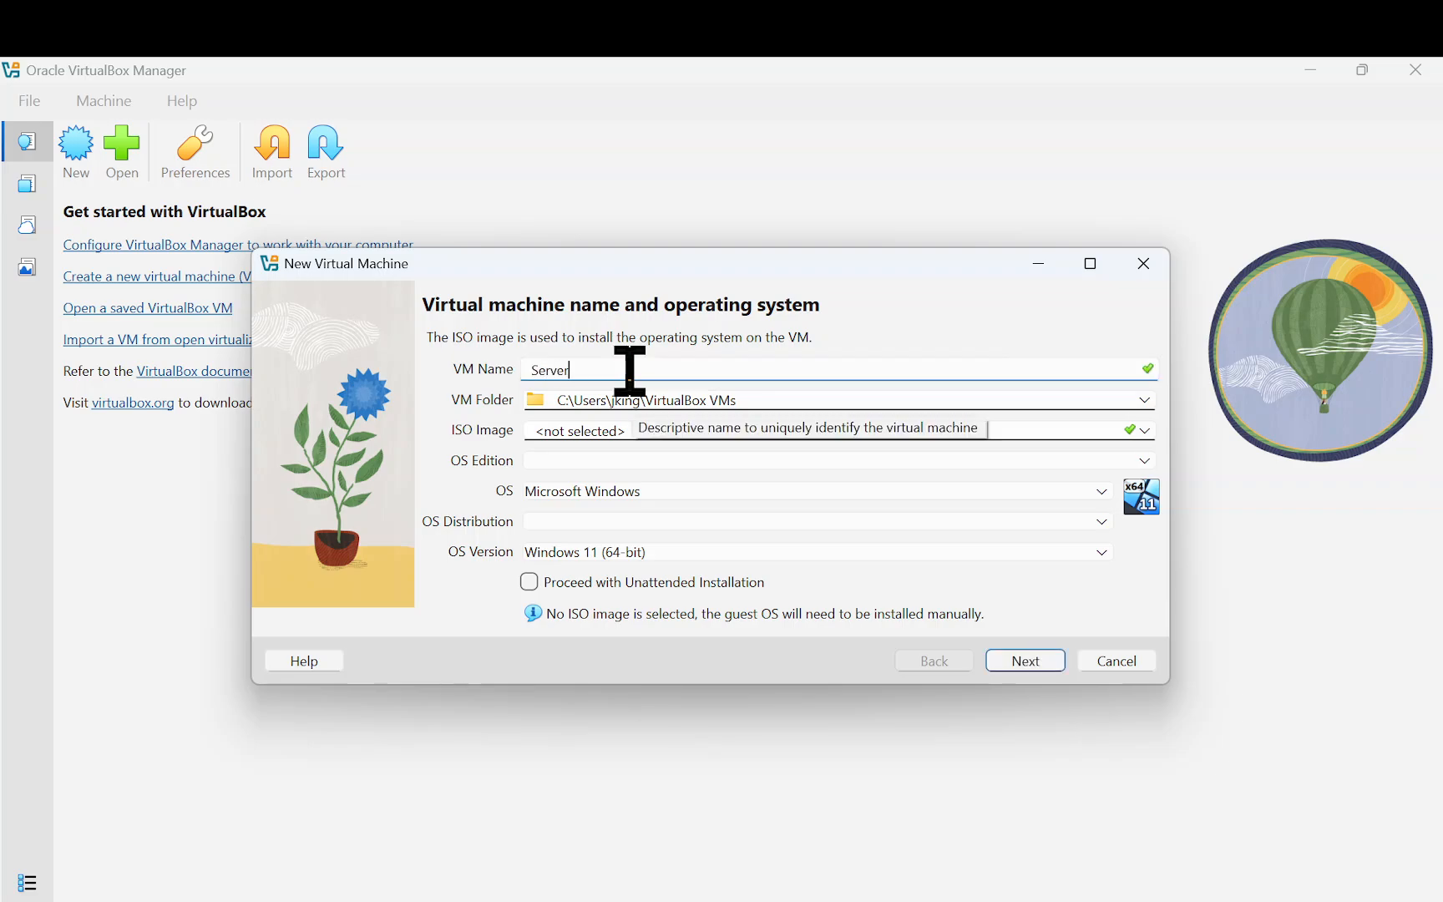
pyautogui.write('2022')
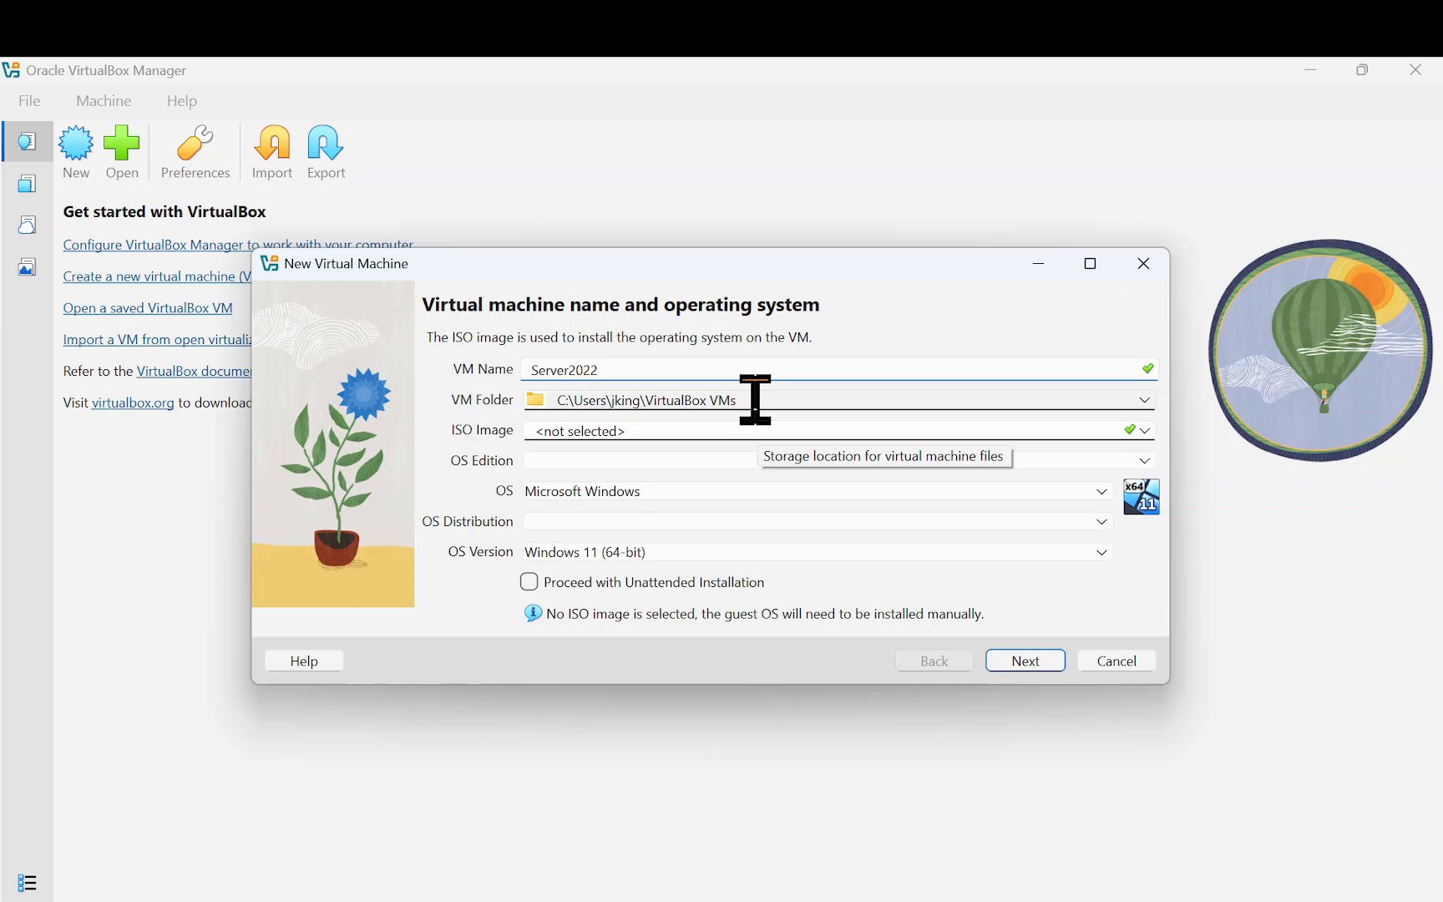
pyautogui.click(743, 426)
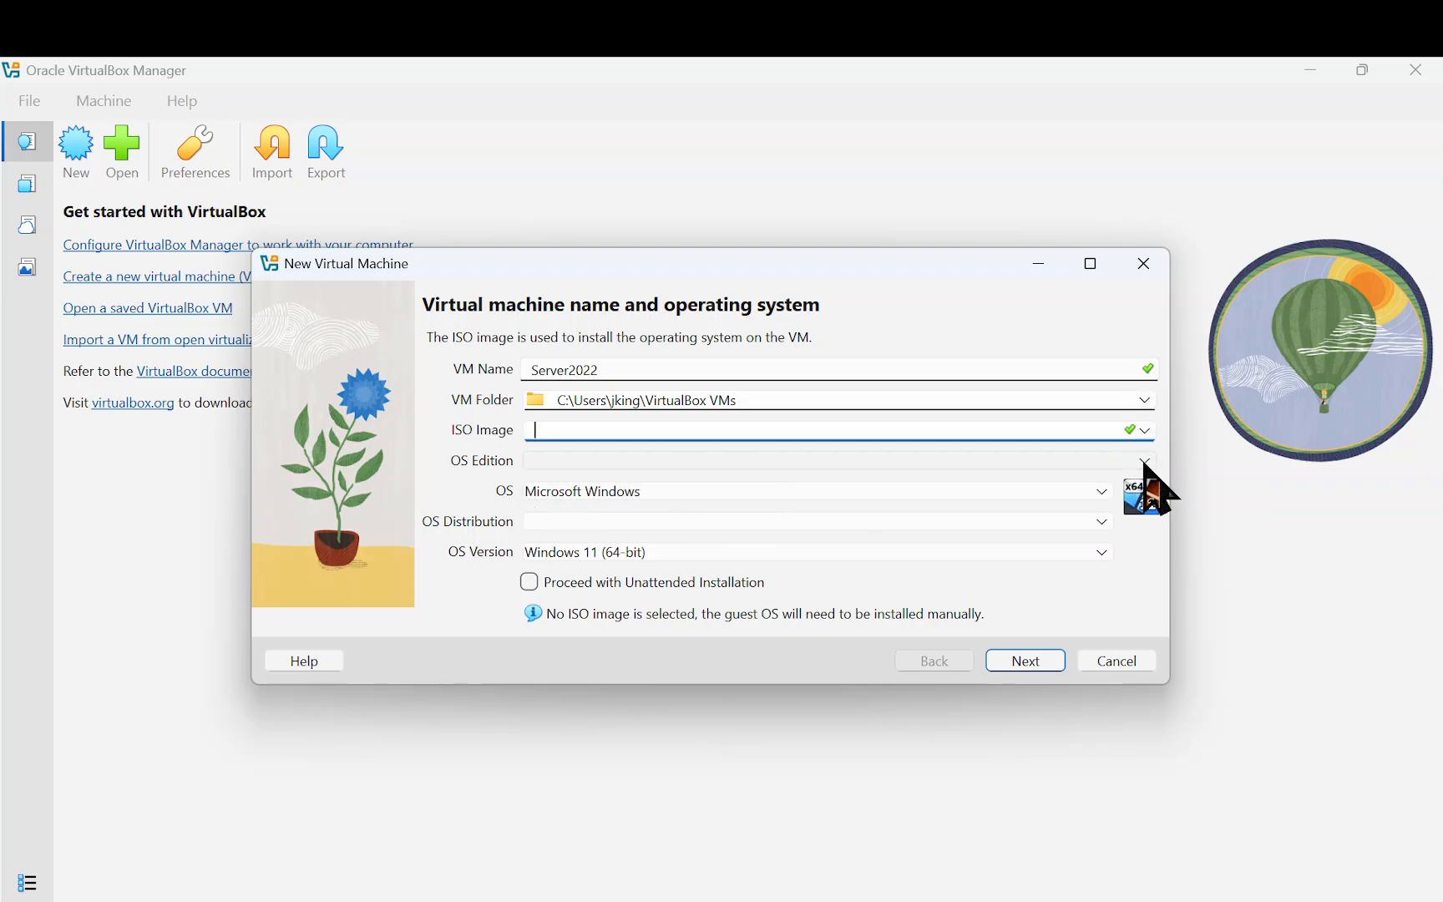
# Choose Microsoft Windows, Windows Server 2022 (64-bit) as the guest OS and continue
pyautogui.click(1094, 493)
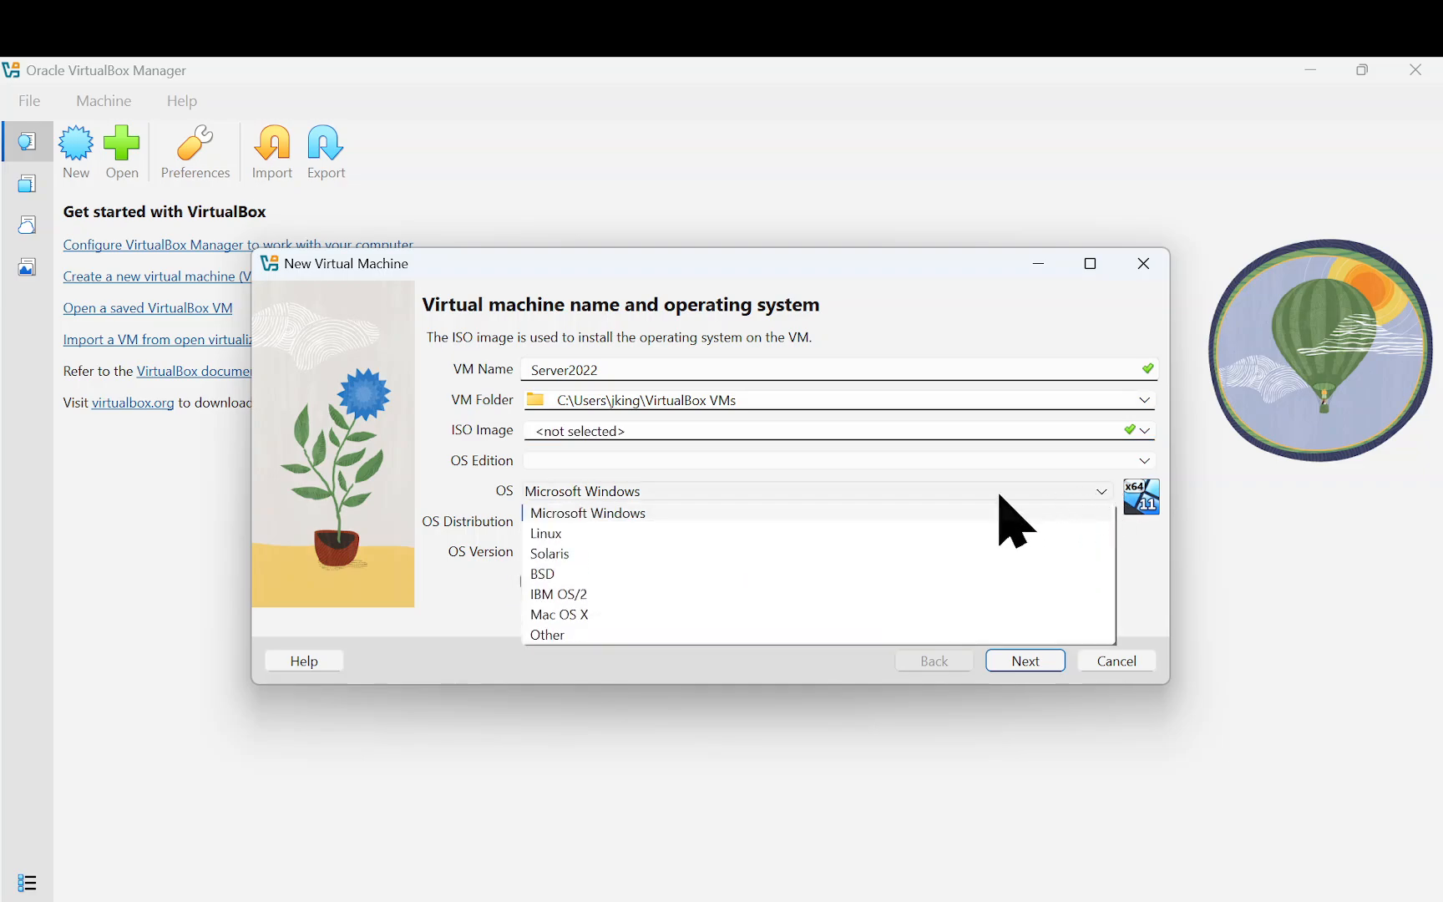
pyautogui.click(850, 467)
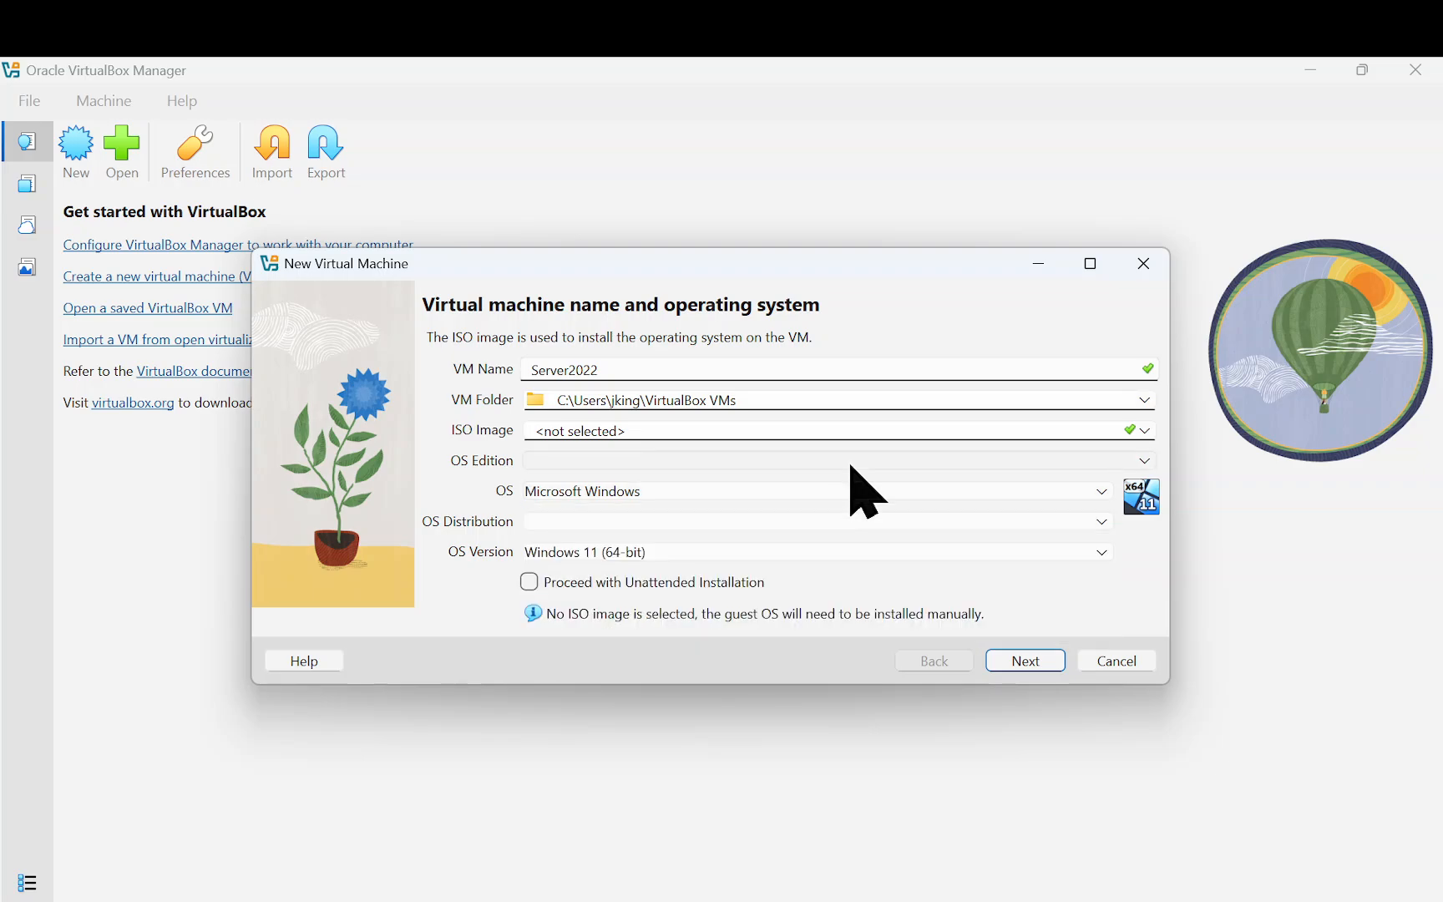
pyautogui.click(869, 552)
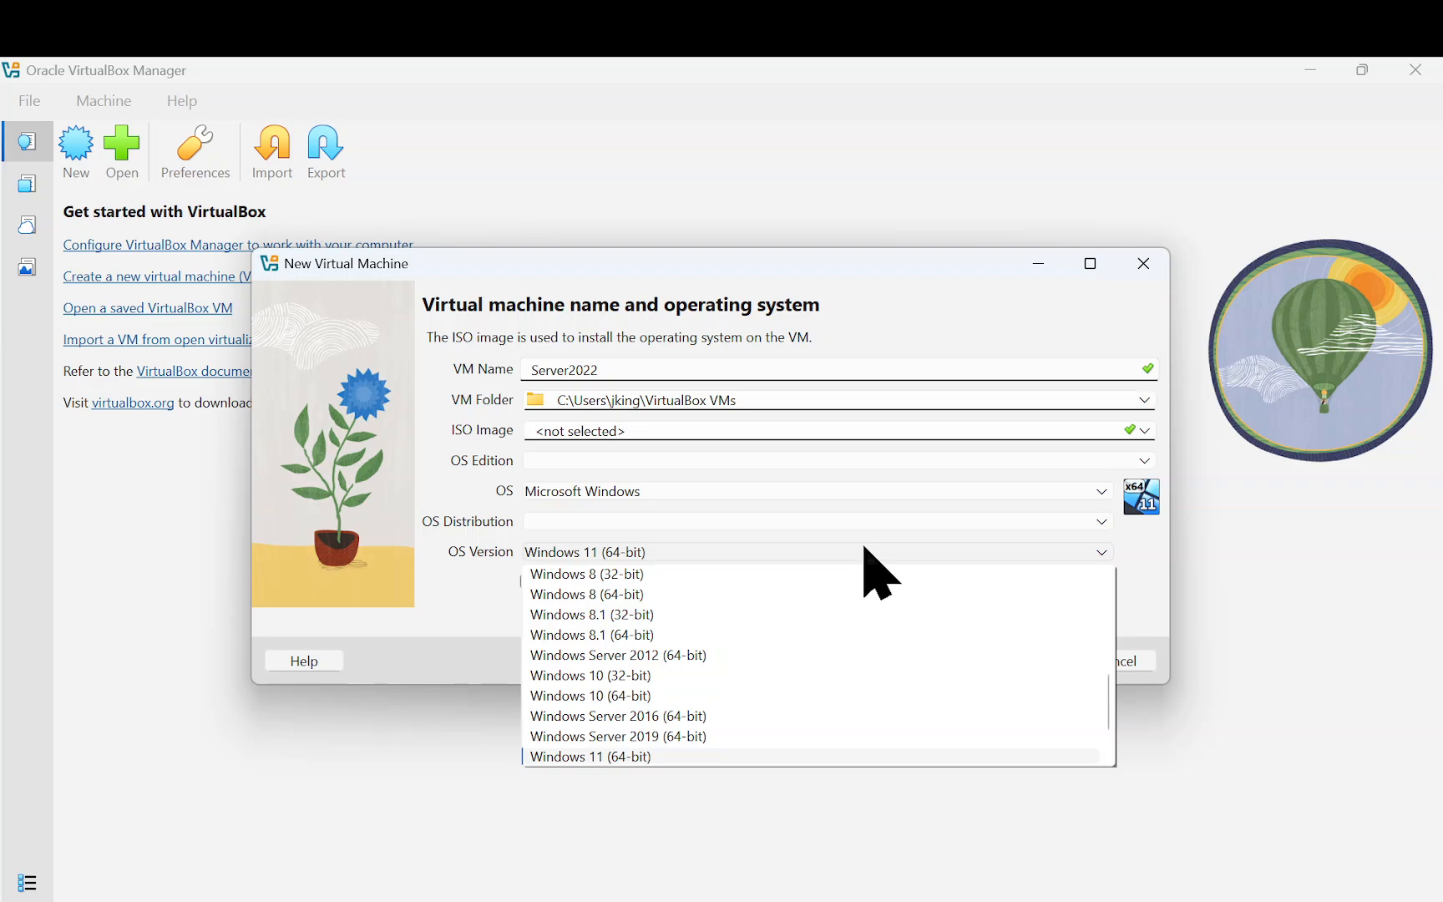
pyautogui.scroll(-1, 822, 610)
pyautogui.scroll(-1, 823, 608)
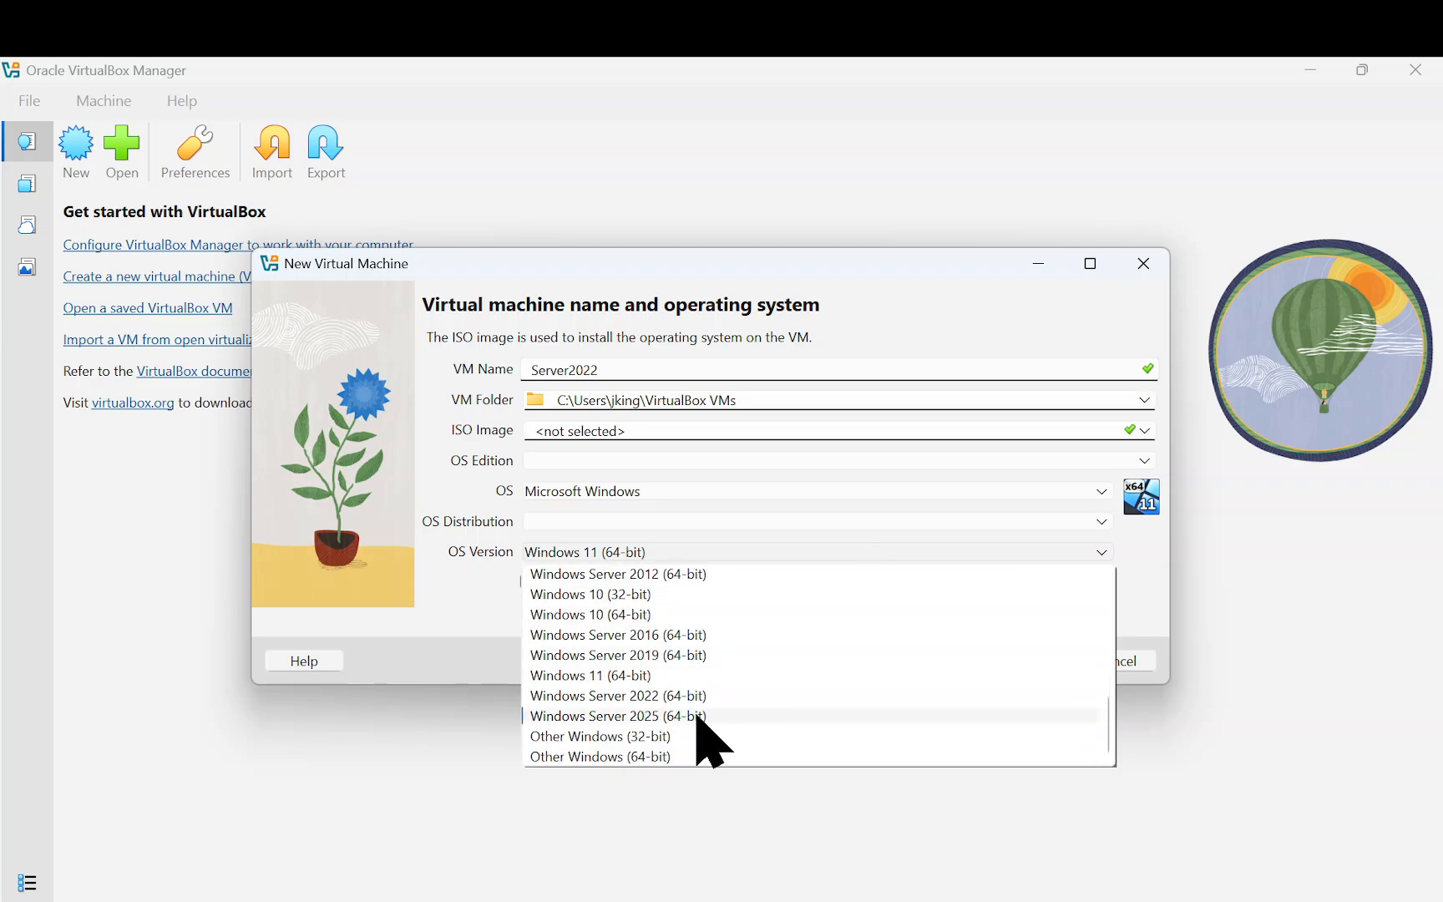
pyautogui.click(693, 701)
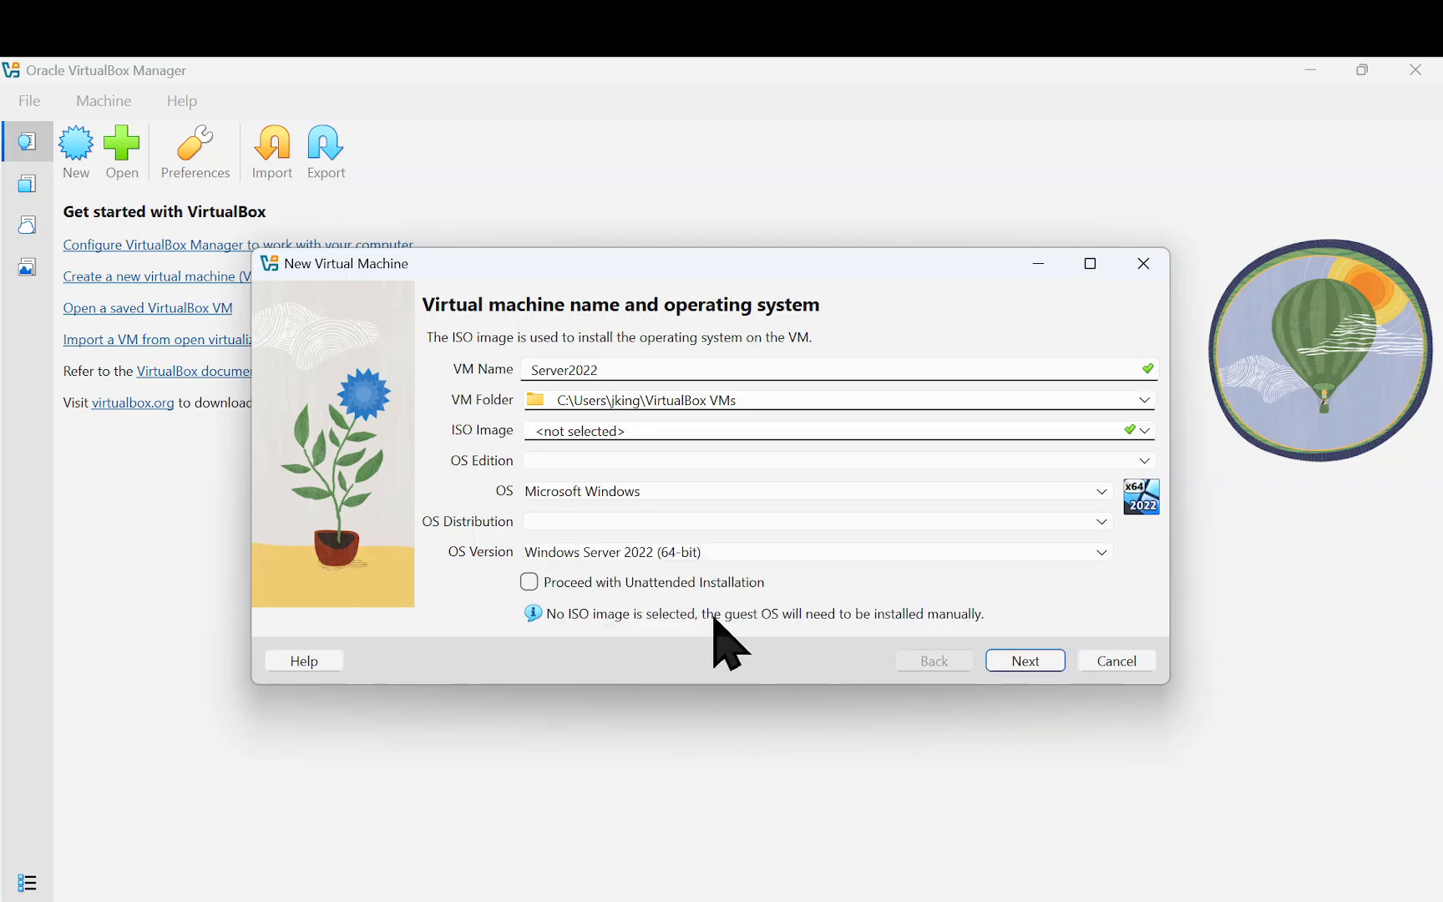
pyautogui.click(1031, 661)
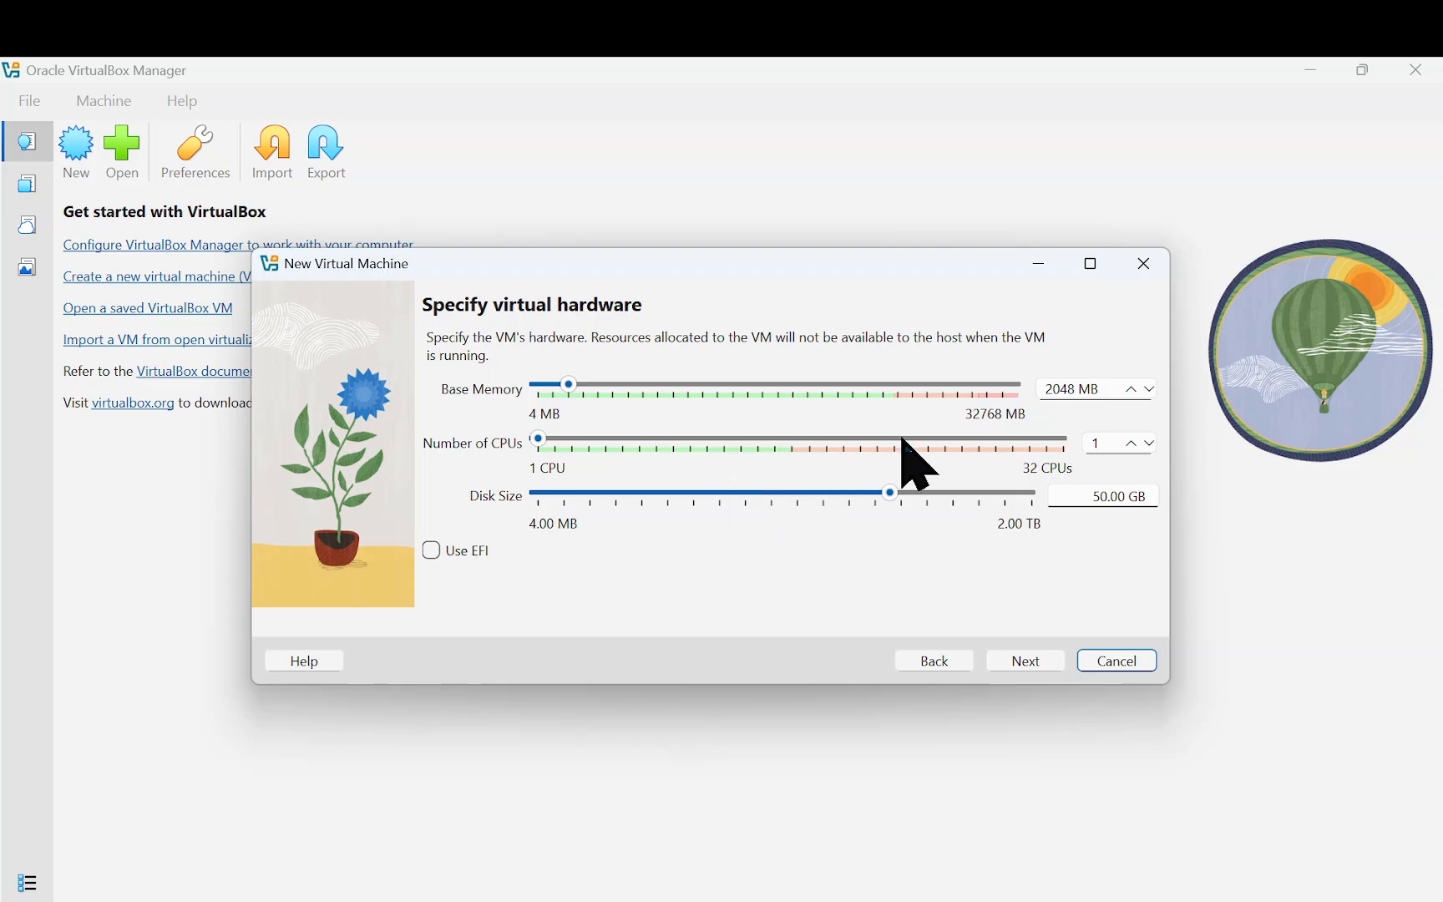
# Set the VM's base memory to 8330 MB
pyautogui.click(641, 386)
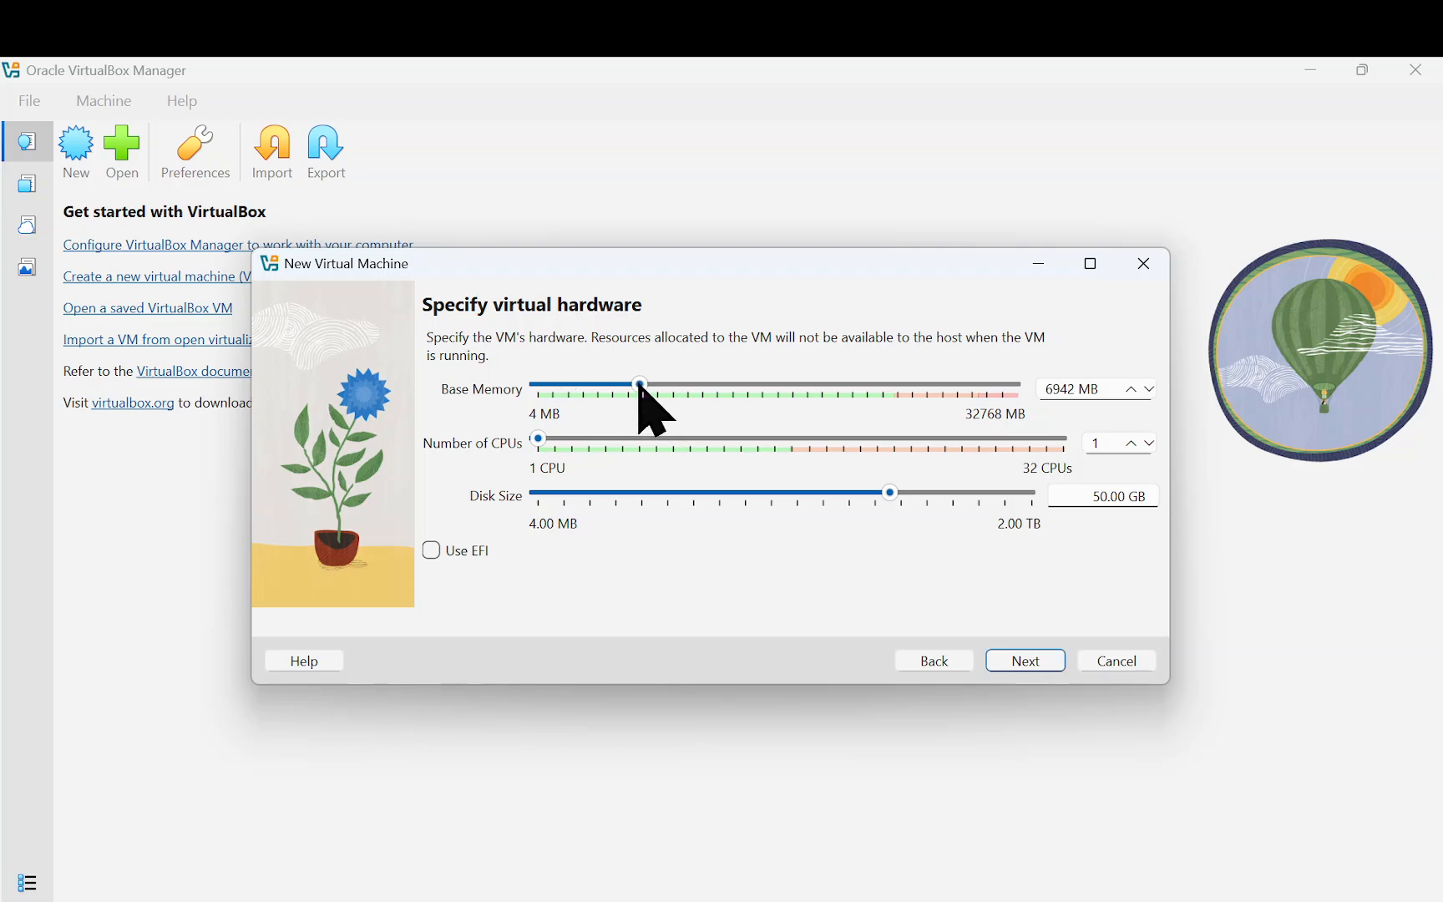
pyautogui.click(685, 387)
pyautogui.click(665, 388)
pyautogui.click(657, 387)
pyautogui.click(668, 385)
pyautogui.click(660, 387)
# Give the VM 4 CPUs and a 120.26 GB disk, then continue to the summary
pyautogui.click(622, 442)
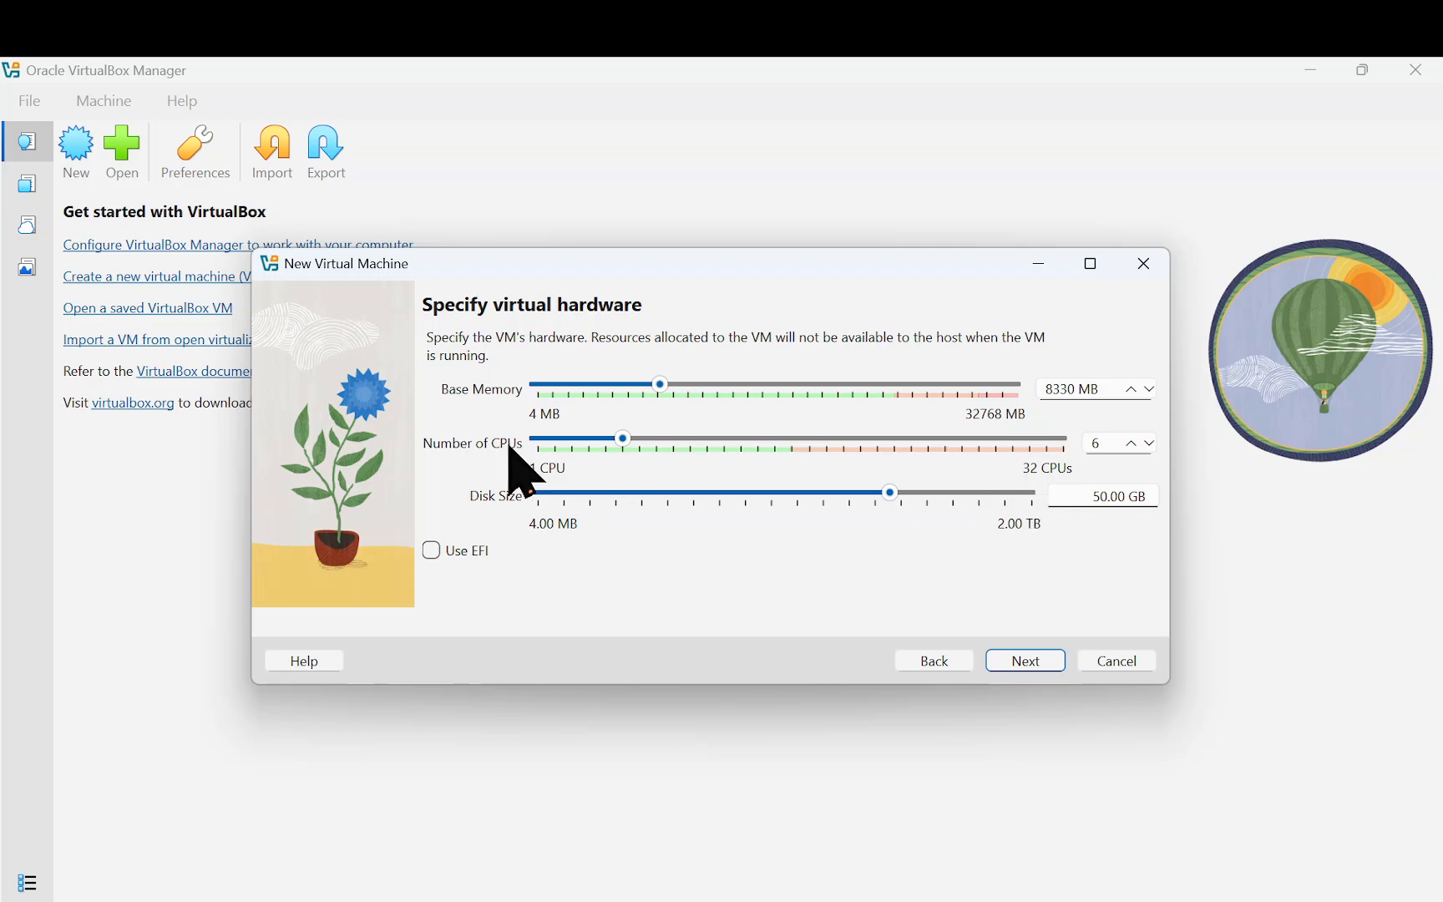
pyautogui.click(593, 440)
pyautogui.click(593, 441)
pyautogui.moveTo(1019, 498)
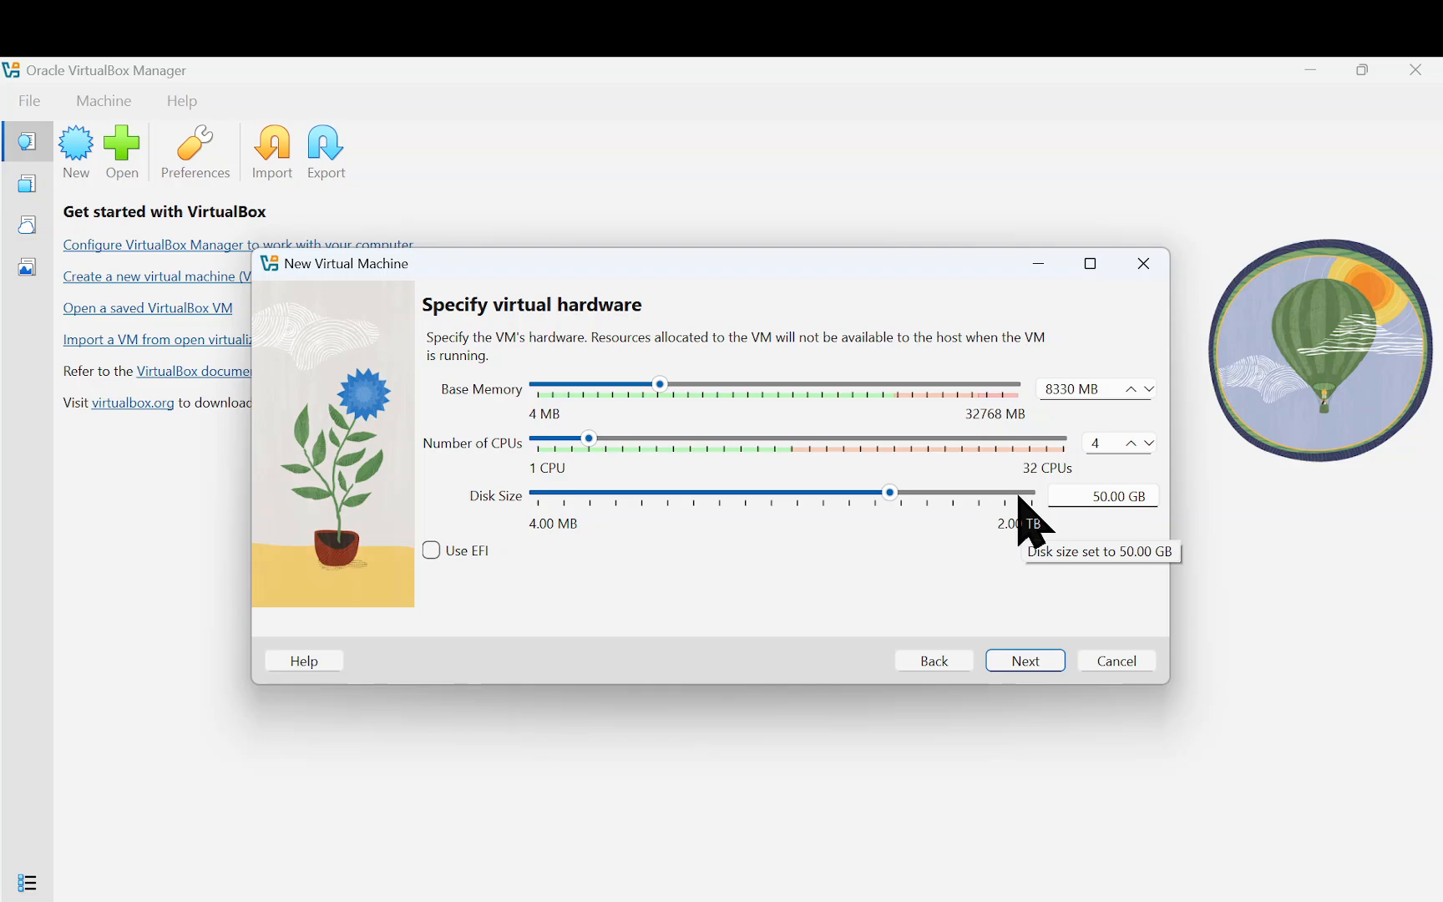
pyautogui.click(926, 496)
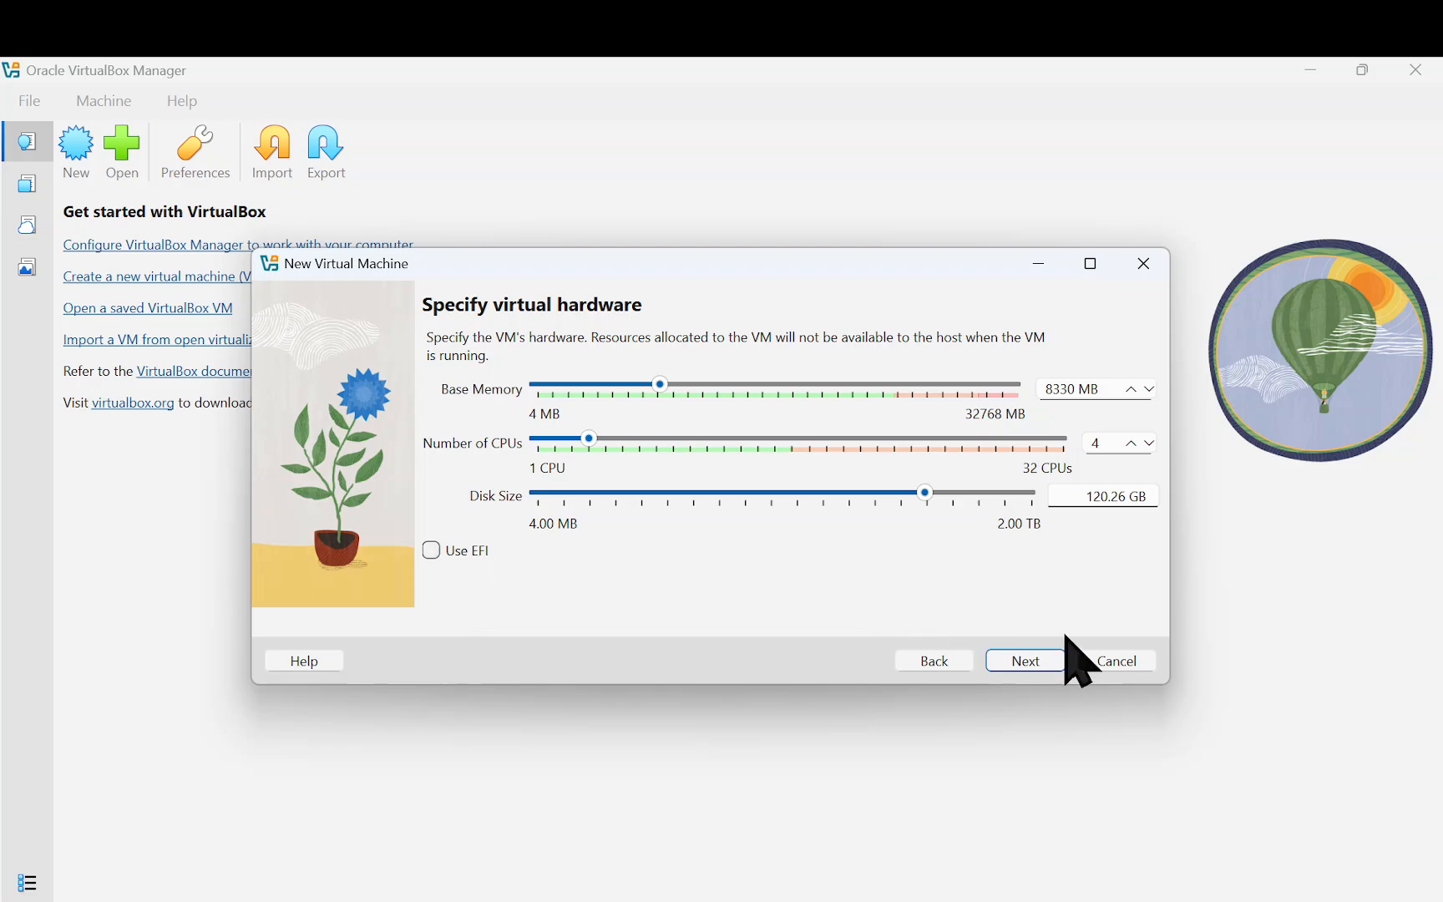
pyautogui.click(1054, 658)
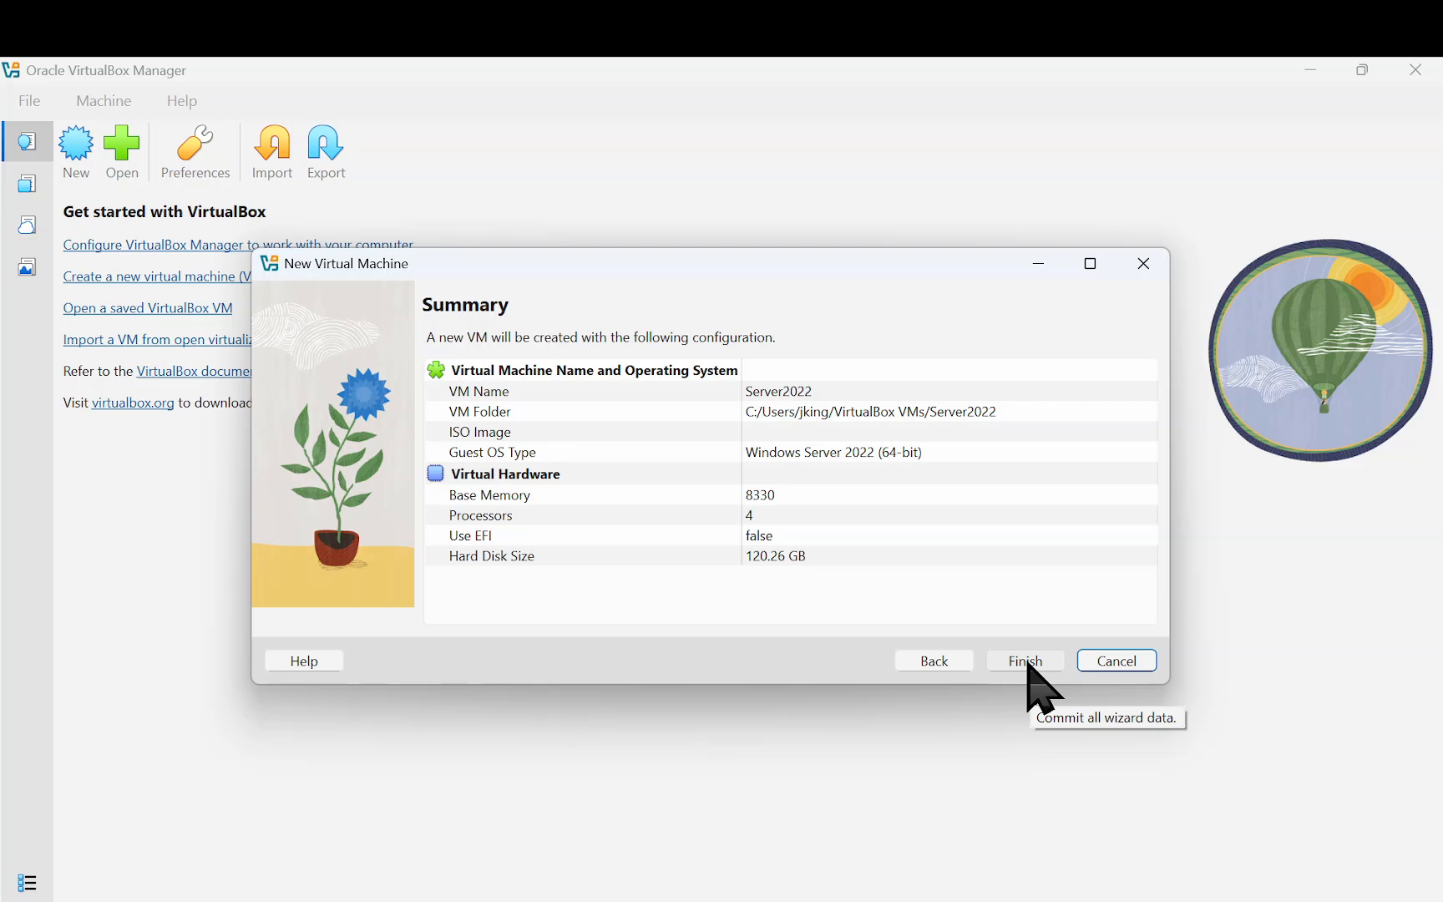
# Finish the wizard to create Server2022 with 8330 MB, 4 CPUs and 120.26 GB disk
pyautogui.click(1025, 661)
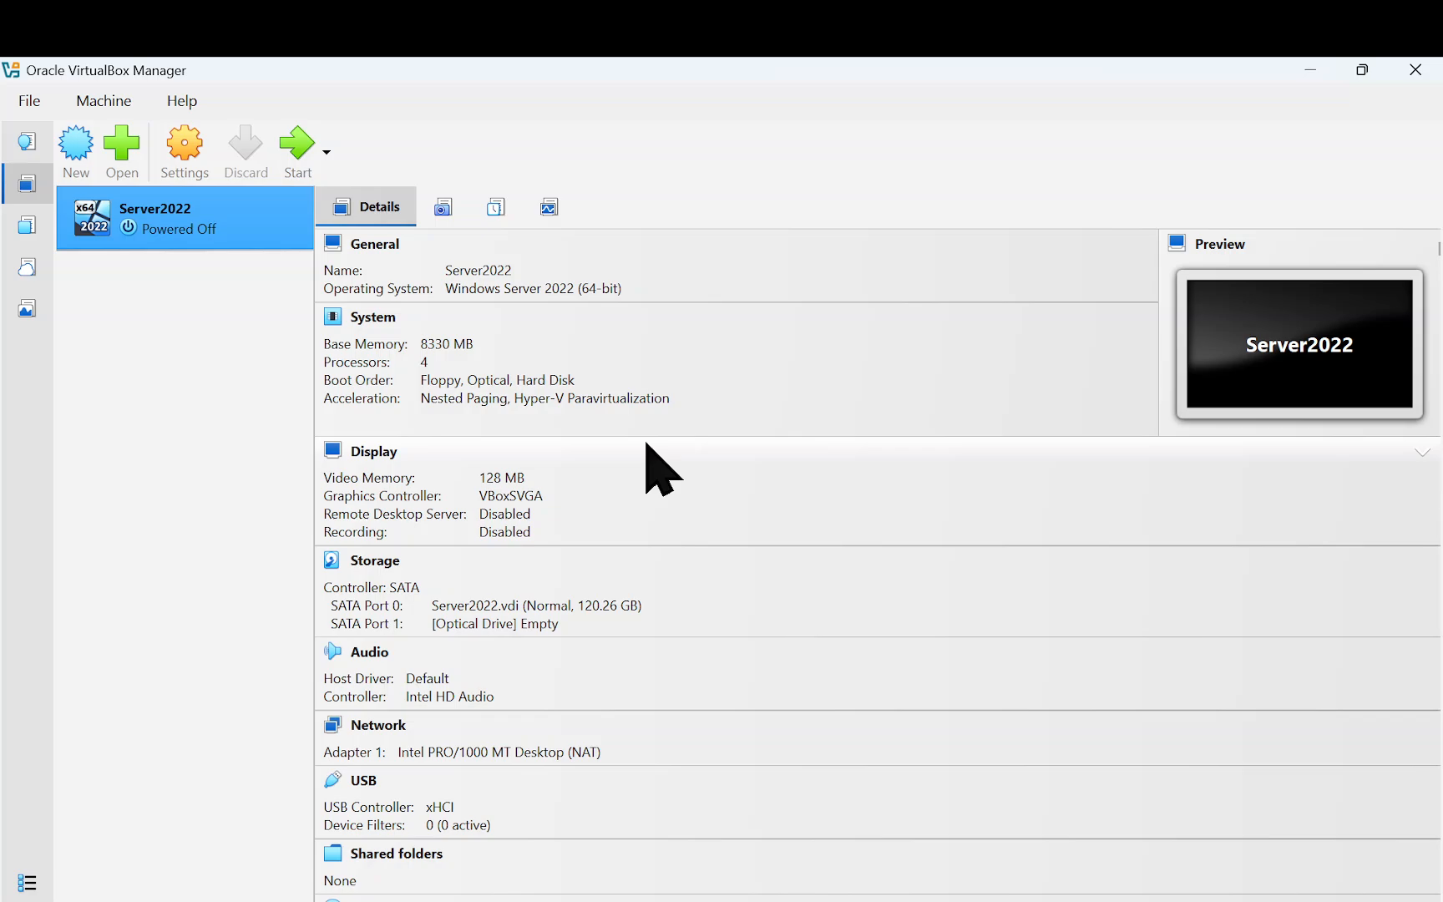
# Insert SERVER_EVAL_x64FRE_en-us.iso into Server2022's empty optical drive and save the storage settings
pyautogui.rightClick(194, 225)
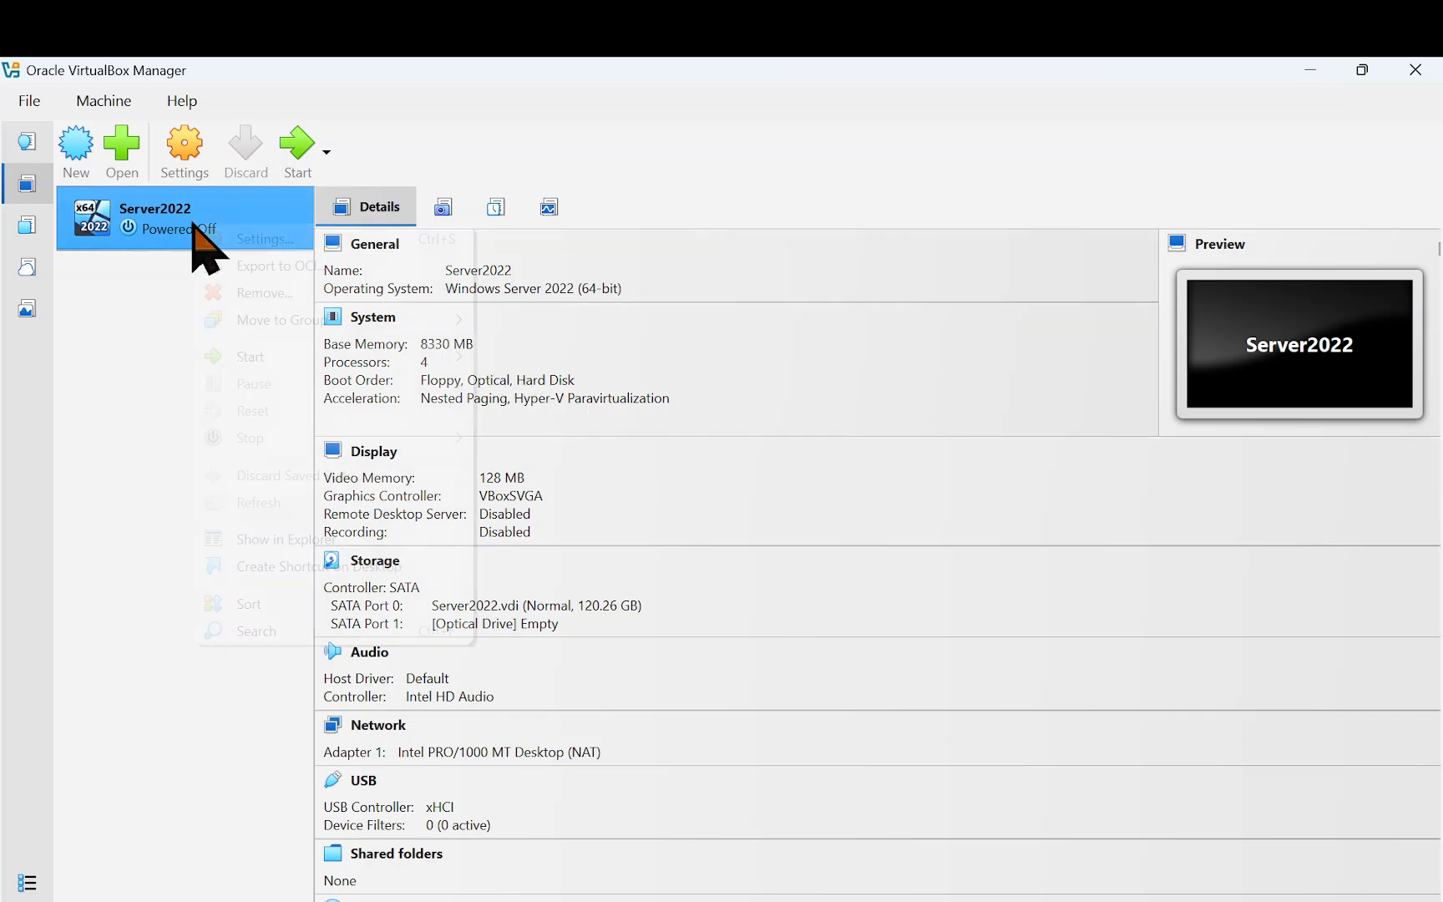
pyautogui.click(257, 238)
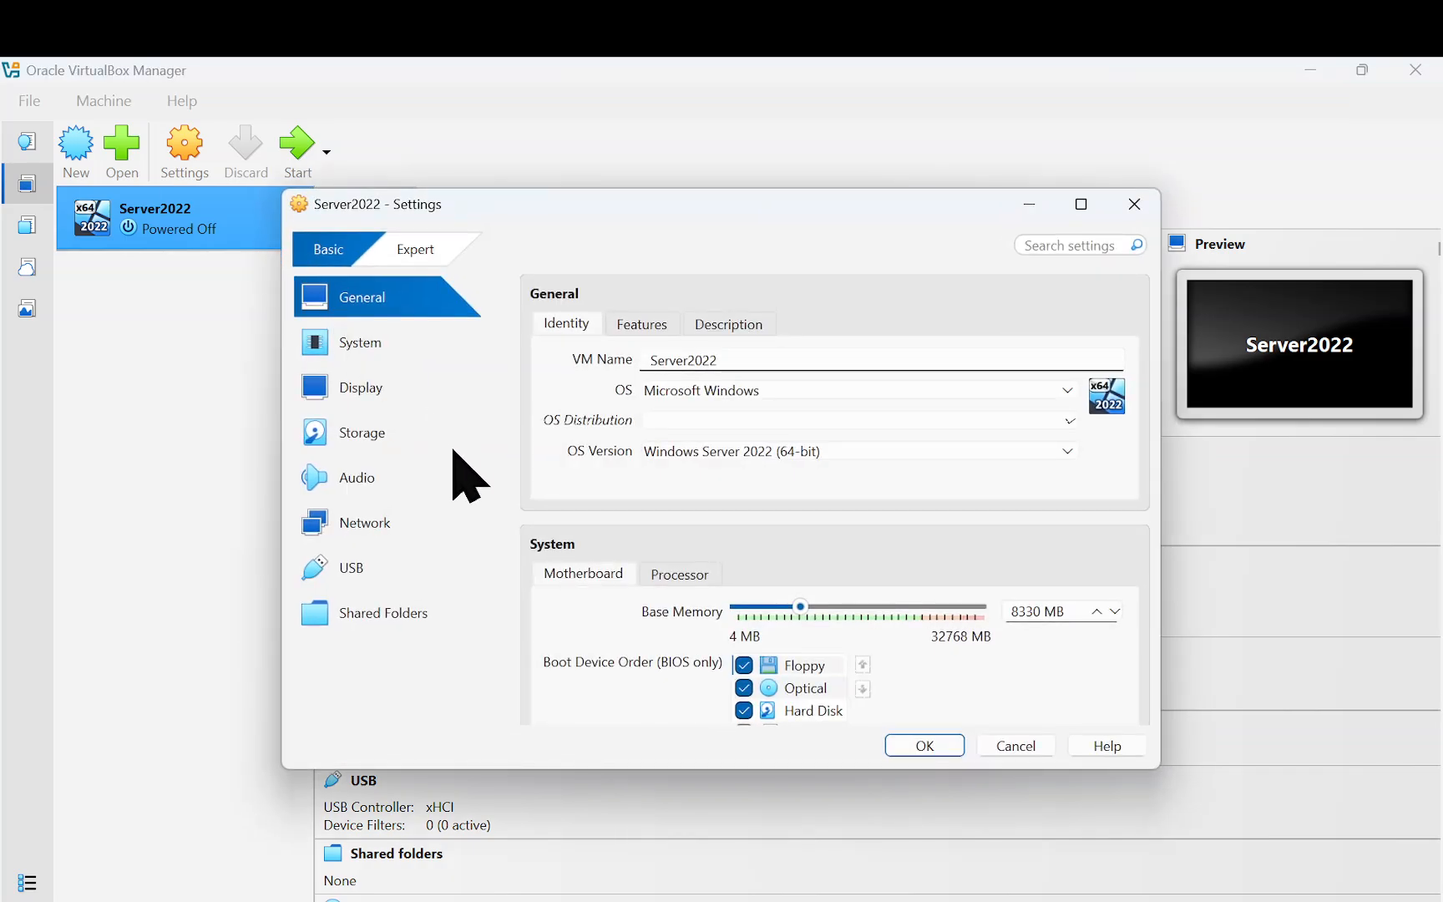
pyautogui.click(385, 442)
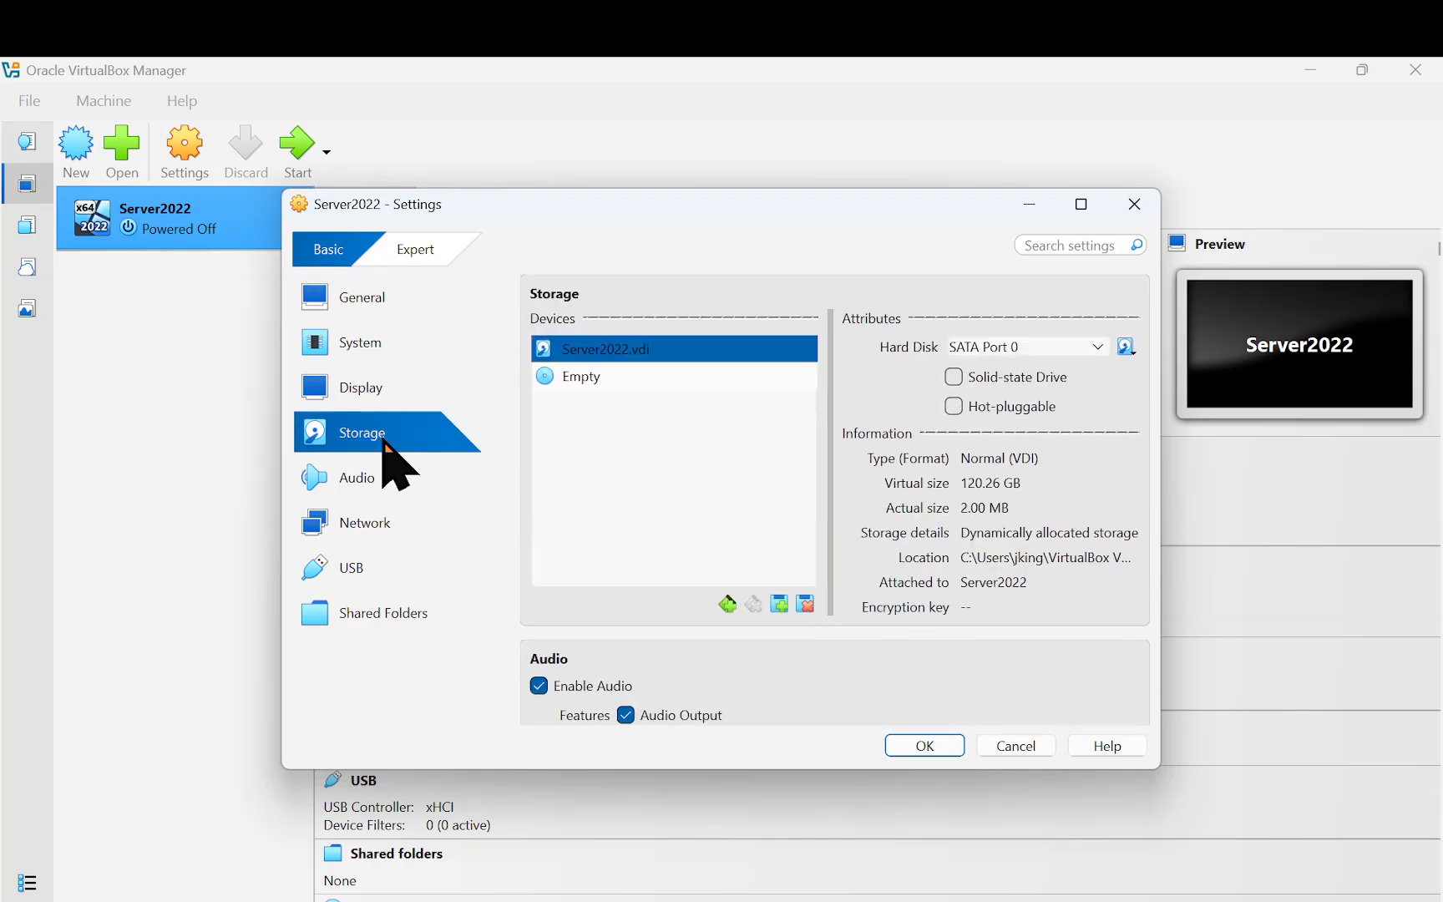
pyautogui.click(586, 381)
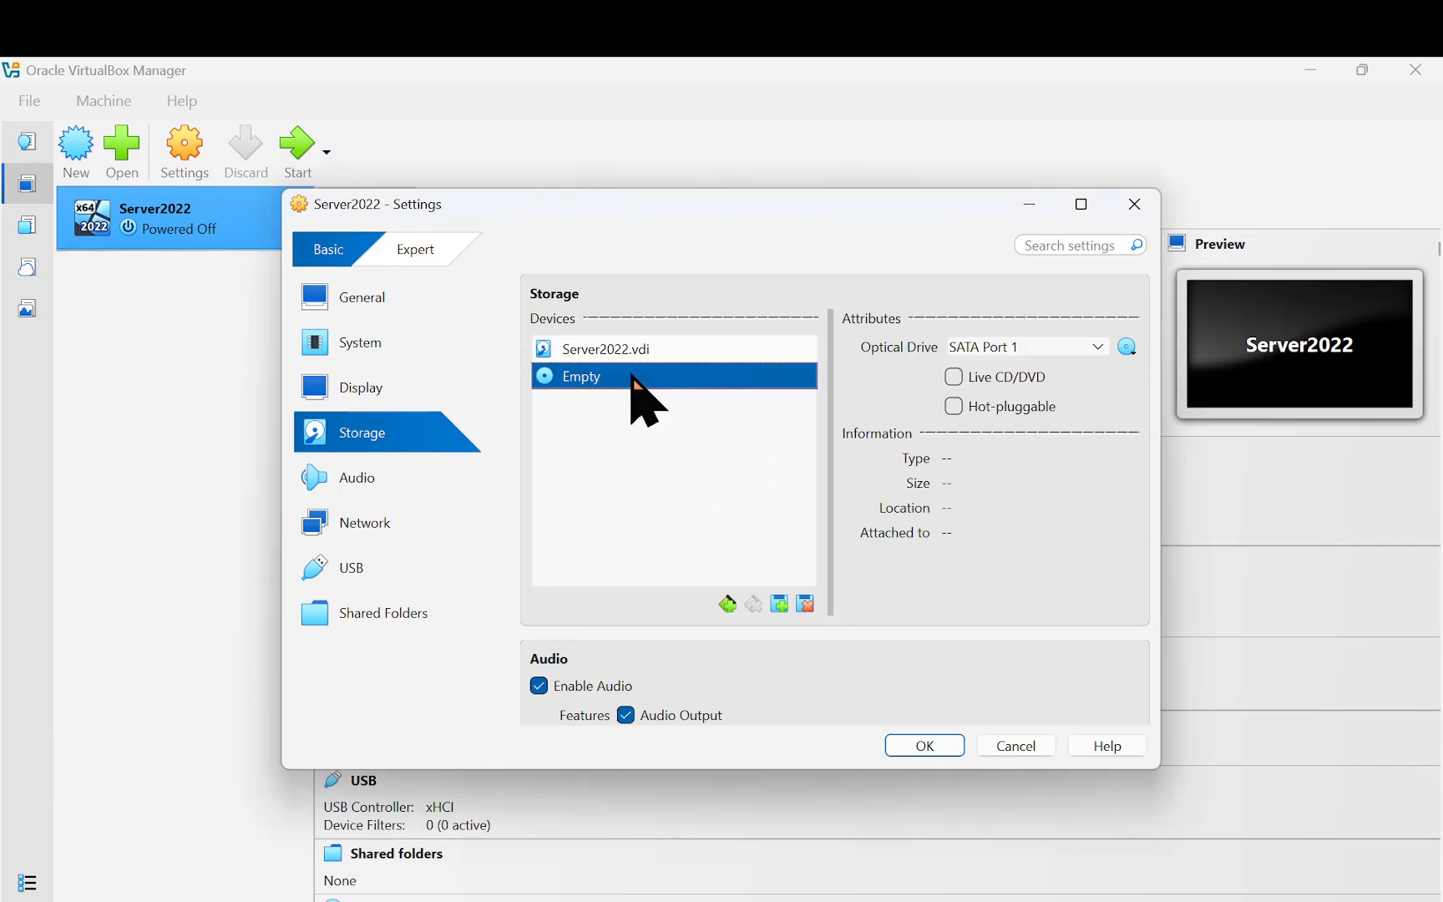
pyautogui.click(1124, 348)
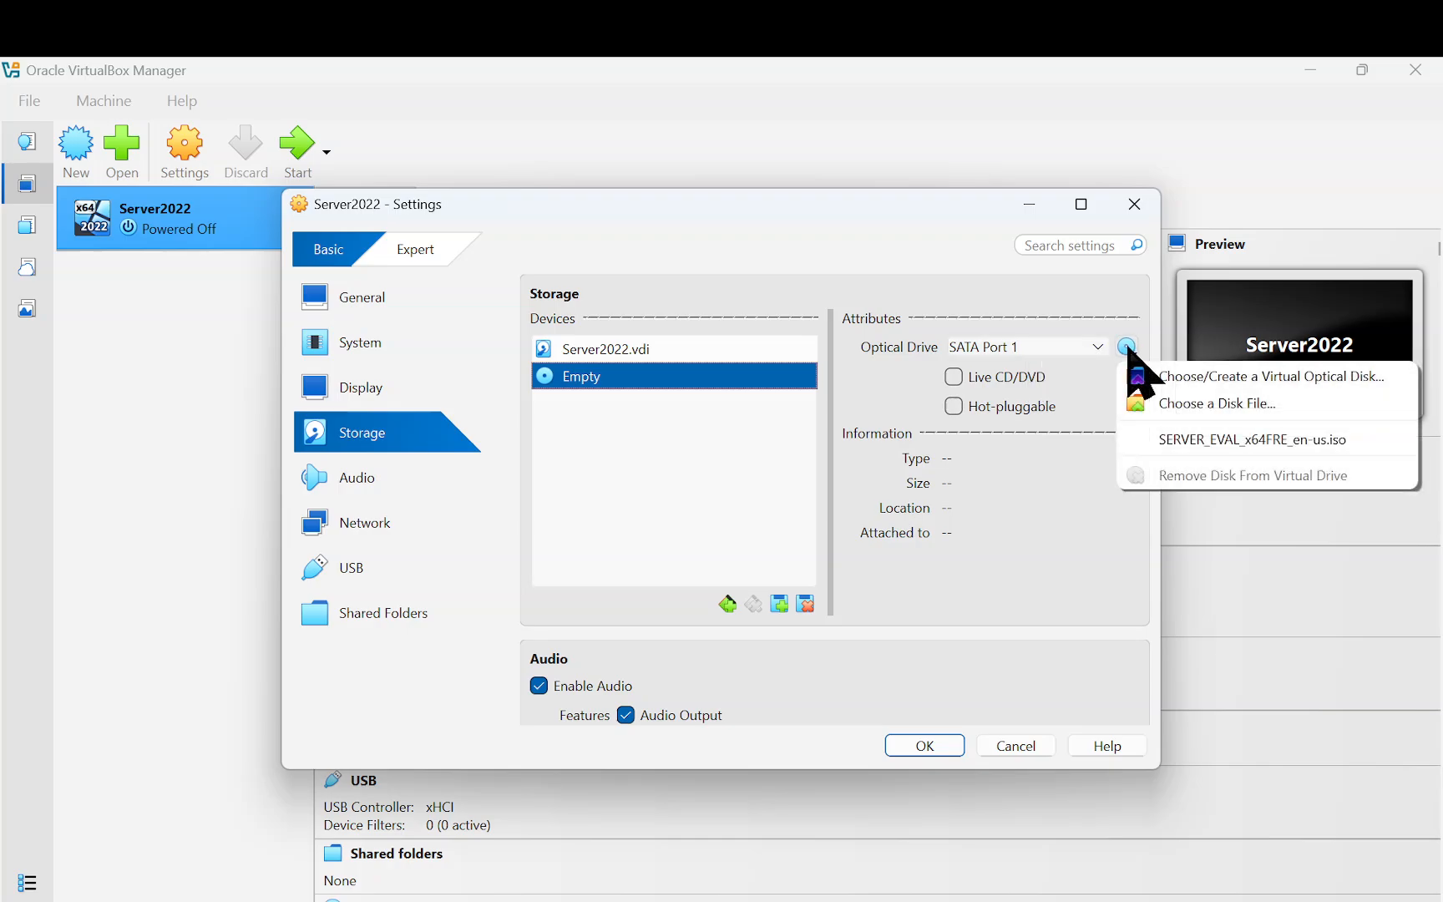
pyautogui.click(1222, 403)
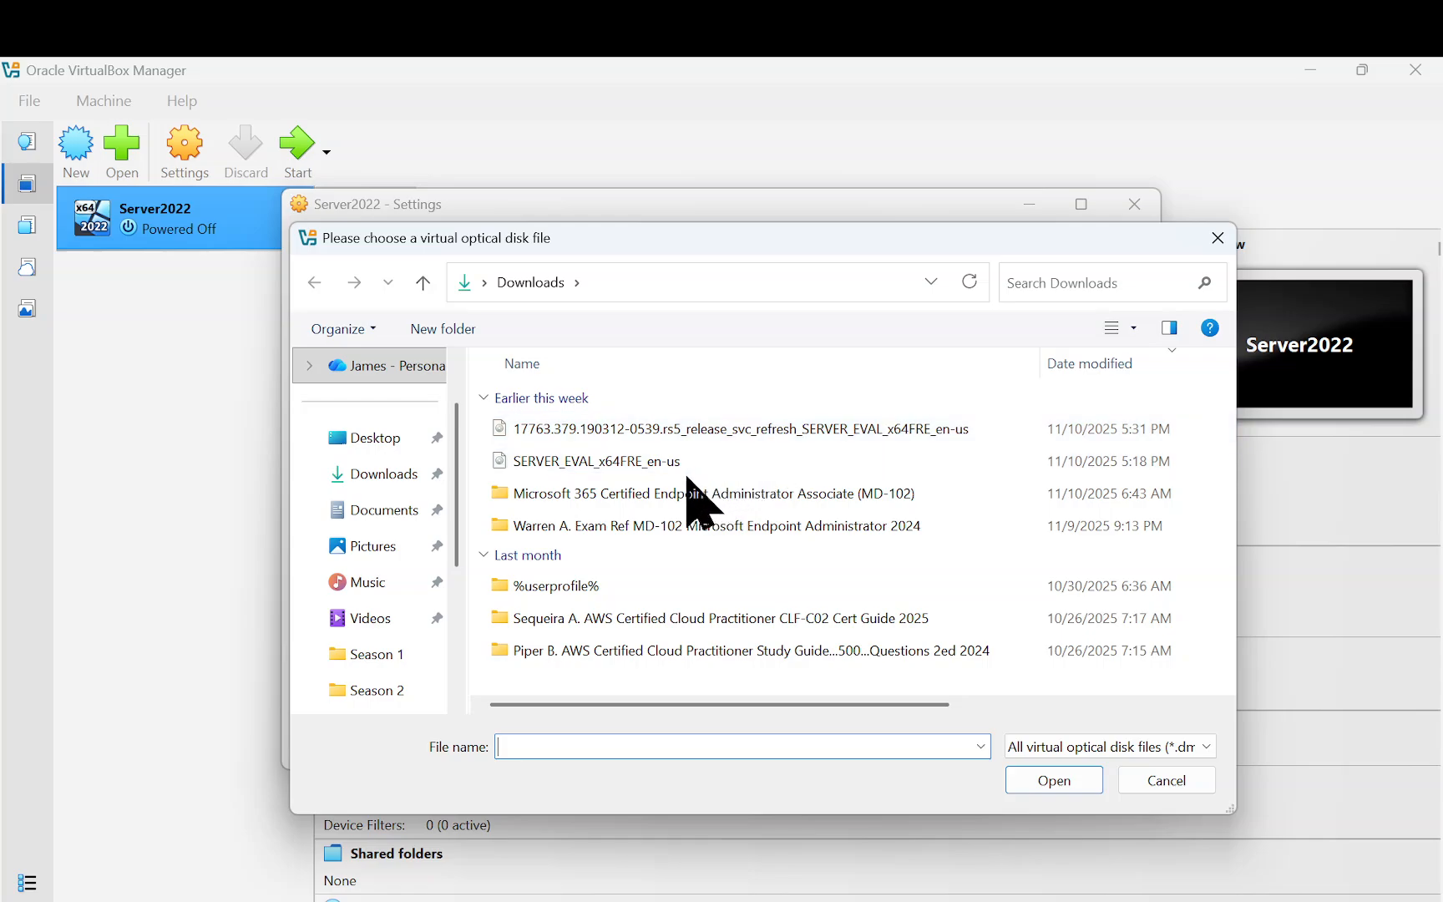
pyautogui.click(619, 467)
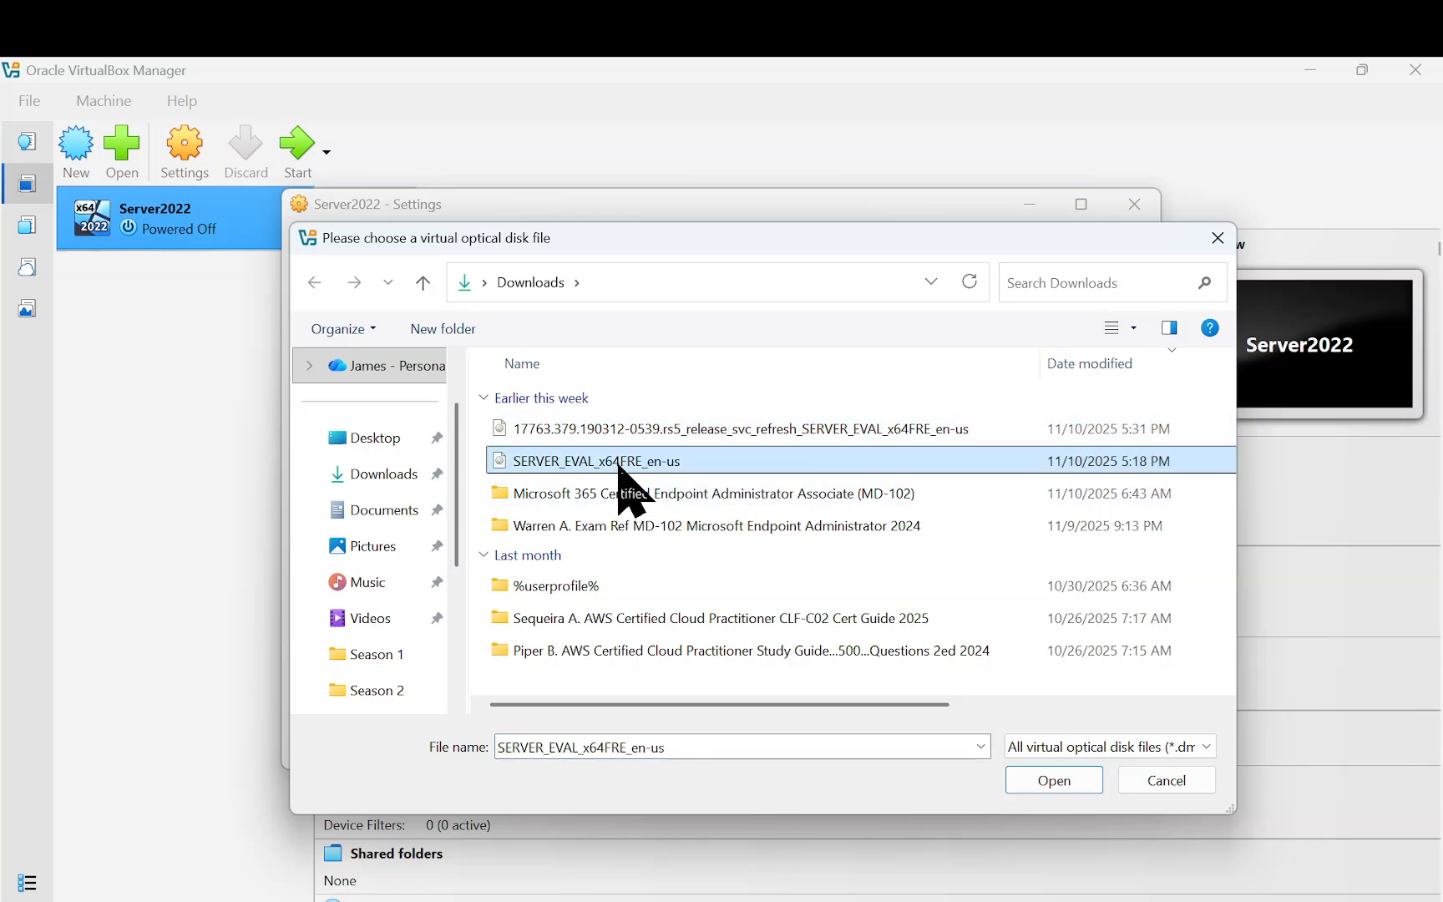
pyautogui.click(1053, 780)
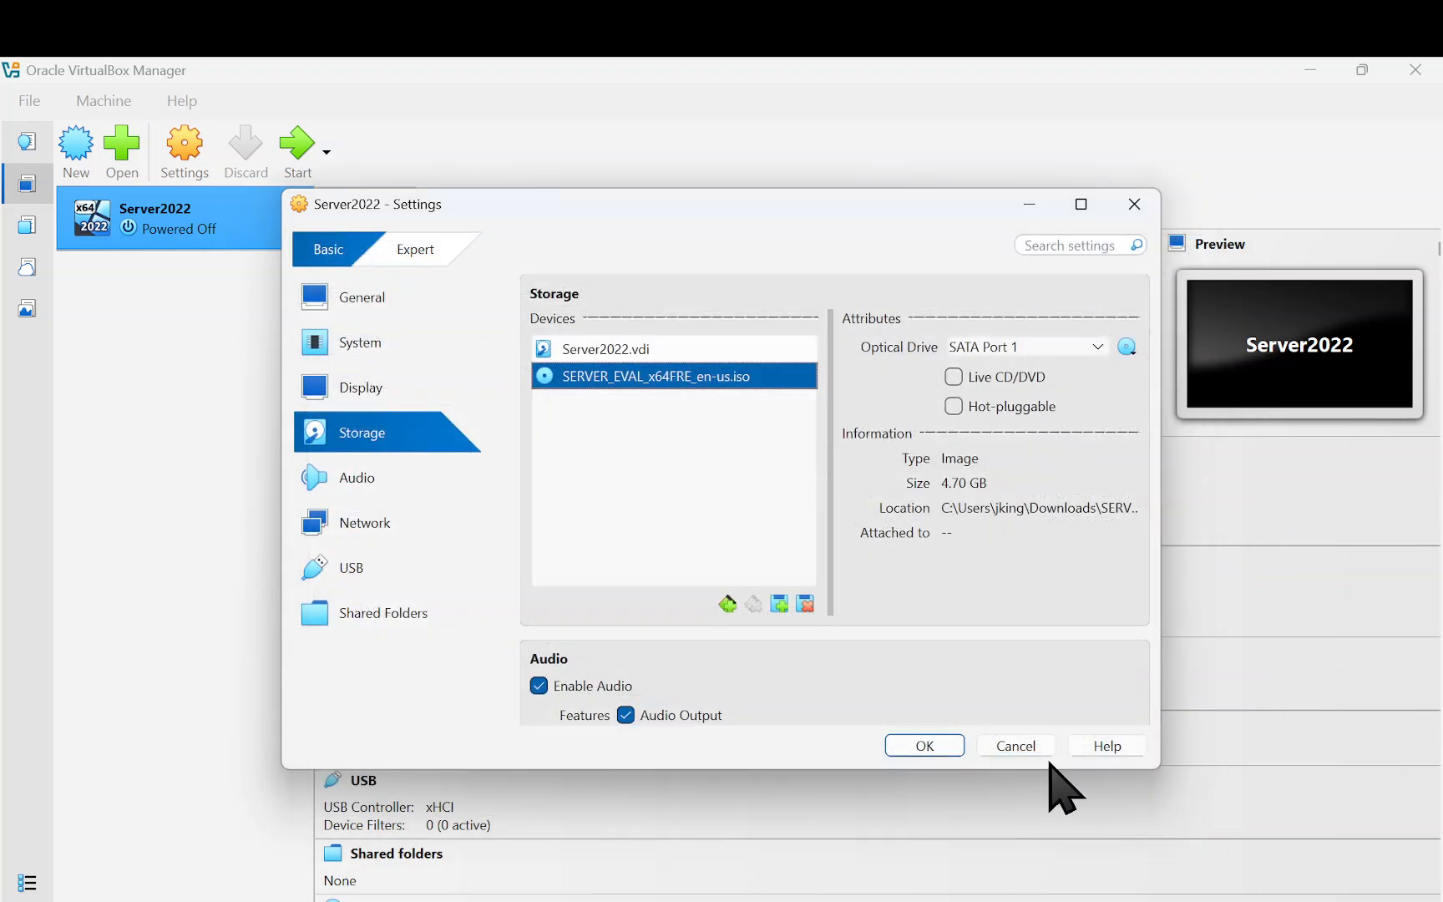
pyautogui.click(924, 746)
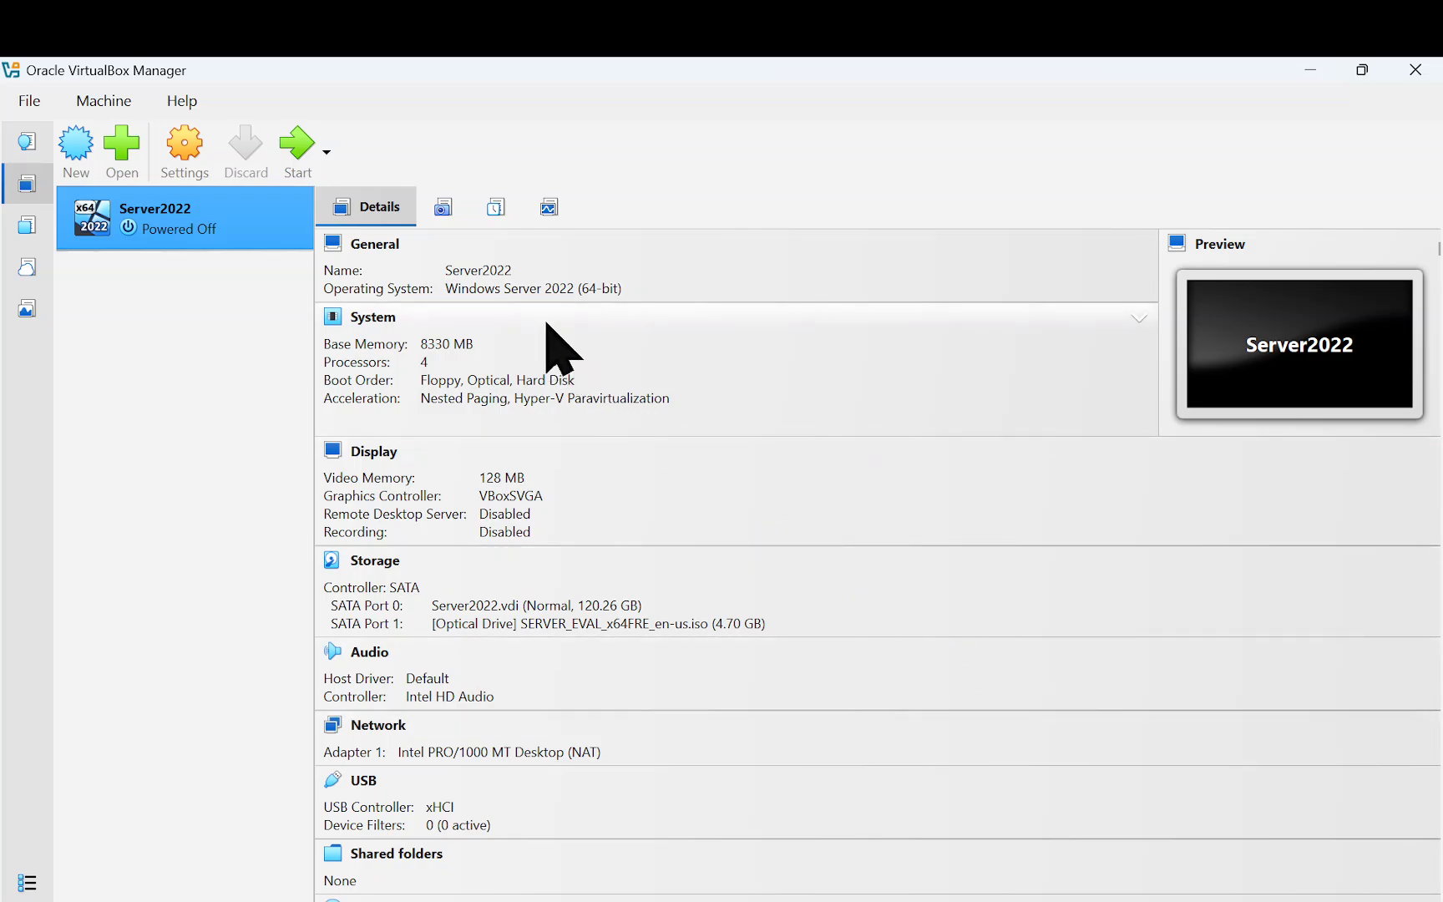
# Launch the Server2022 VM from the toolbar so its console window boots
pyautogui.click(290, 154)
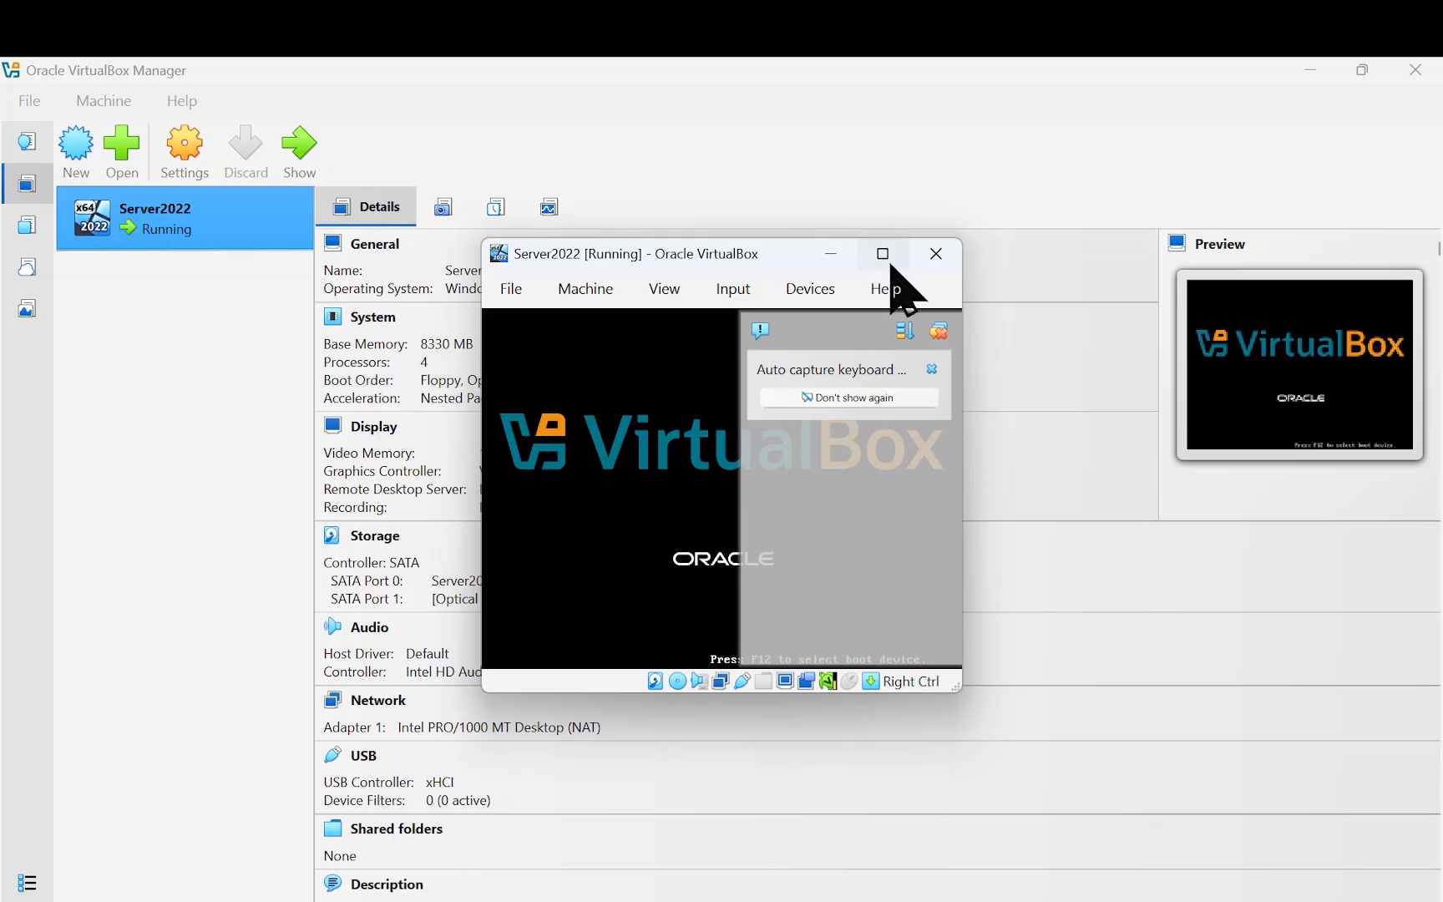
# Maximize the Server2022 VM window, keep the default language and keyboard settings, and launch Install now
pyautogui.click(888, 260)
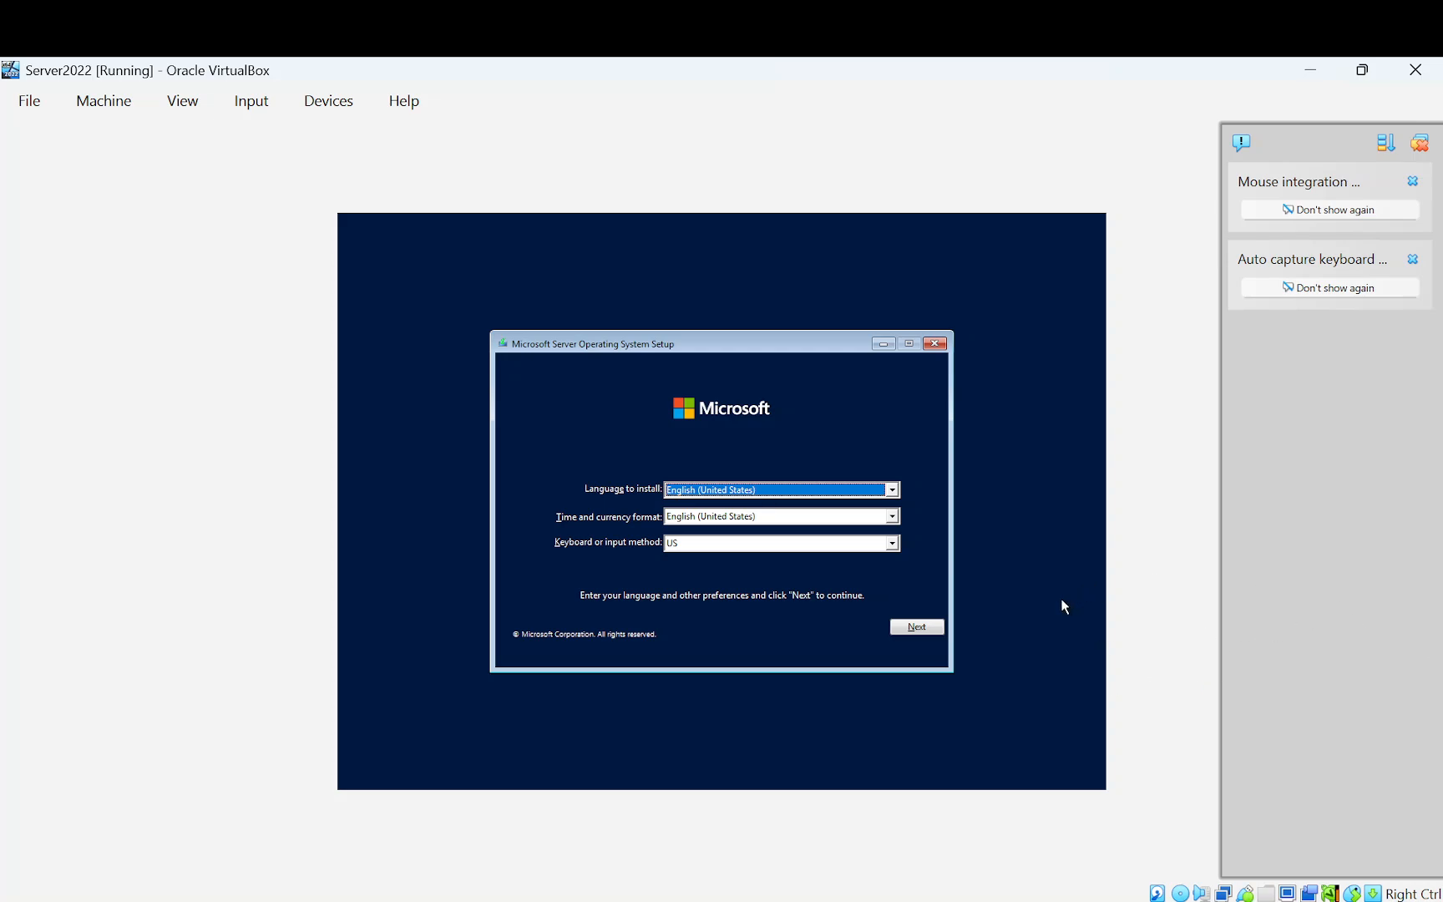
pyautogui.click(936, 627)
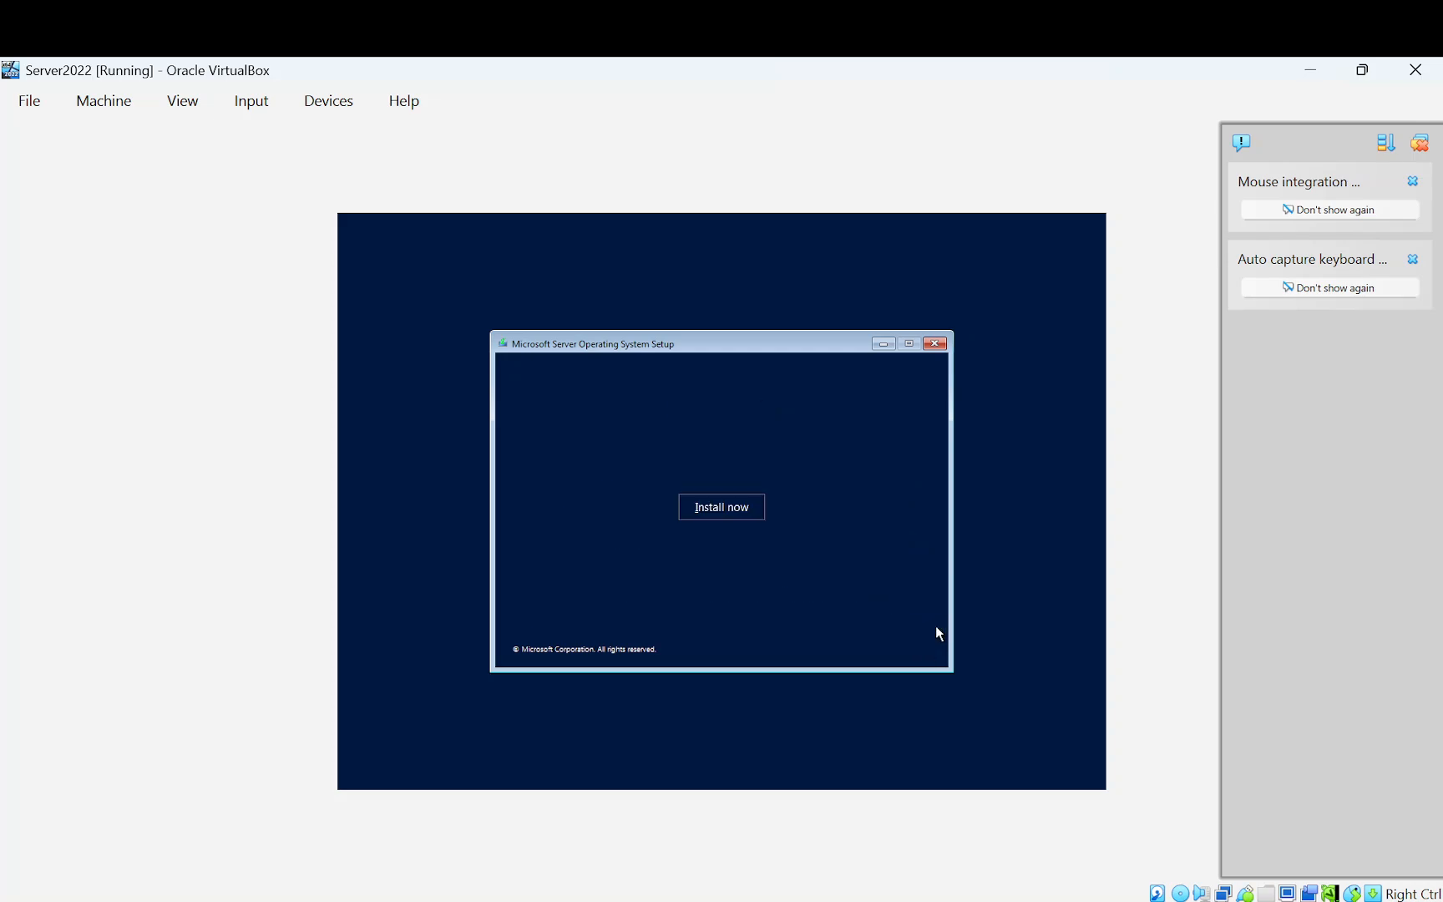
pyautogui.click(721, 509)
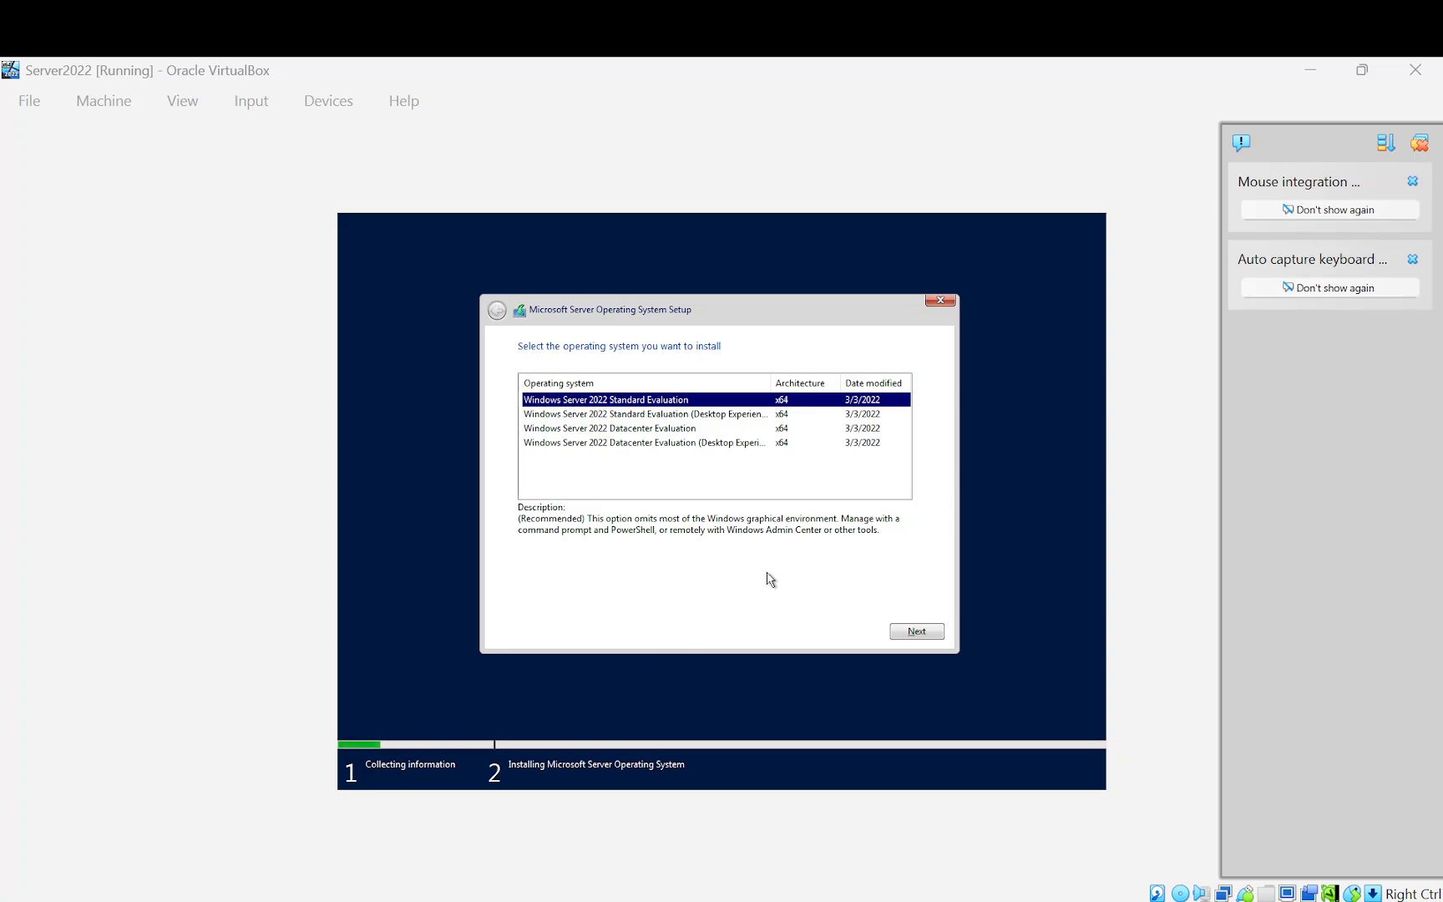
# Pick Datacenter Evaluation (Desktop Experience), accept the license, and custom-install onto Drive 0 Unallocated Space
pyautogui.click(715, 443)
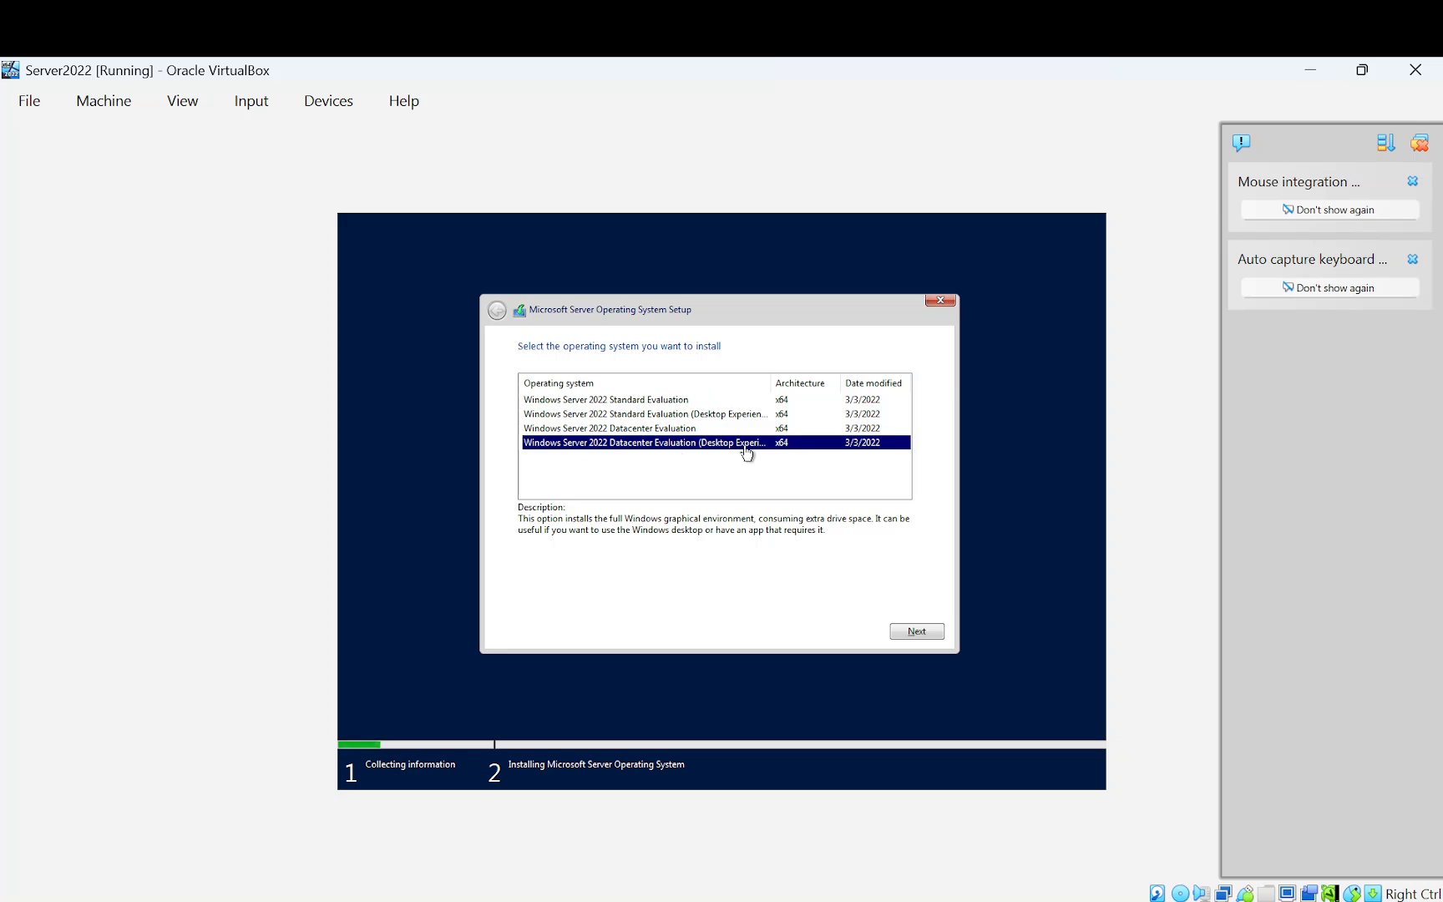
pyautogui.click(939, 632)
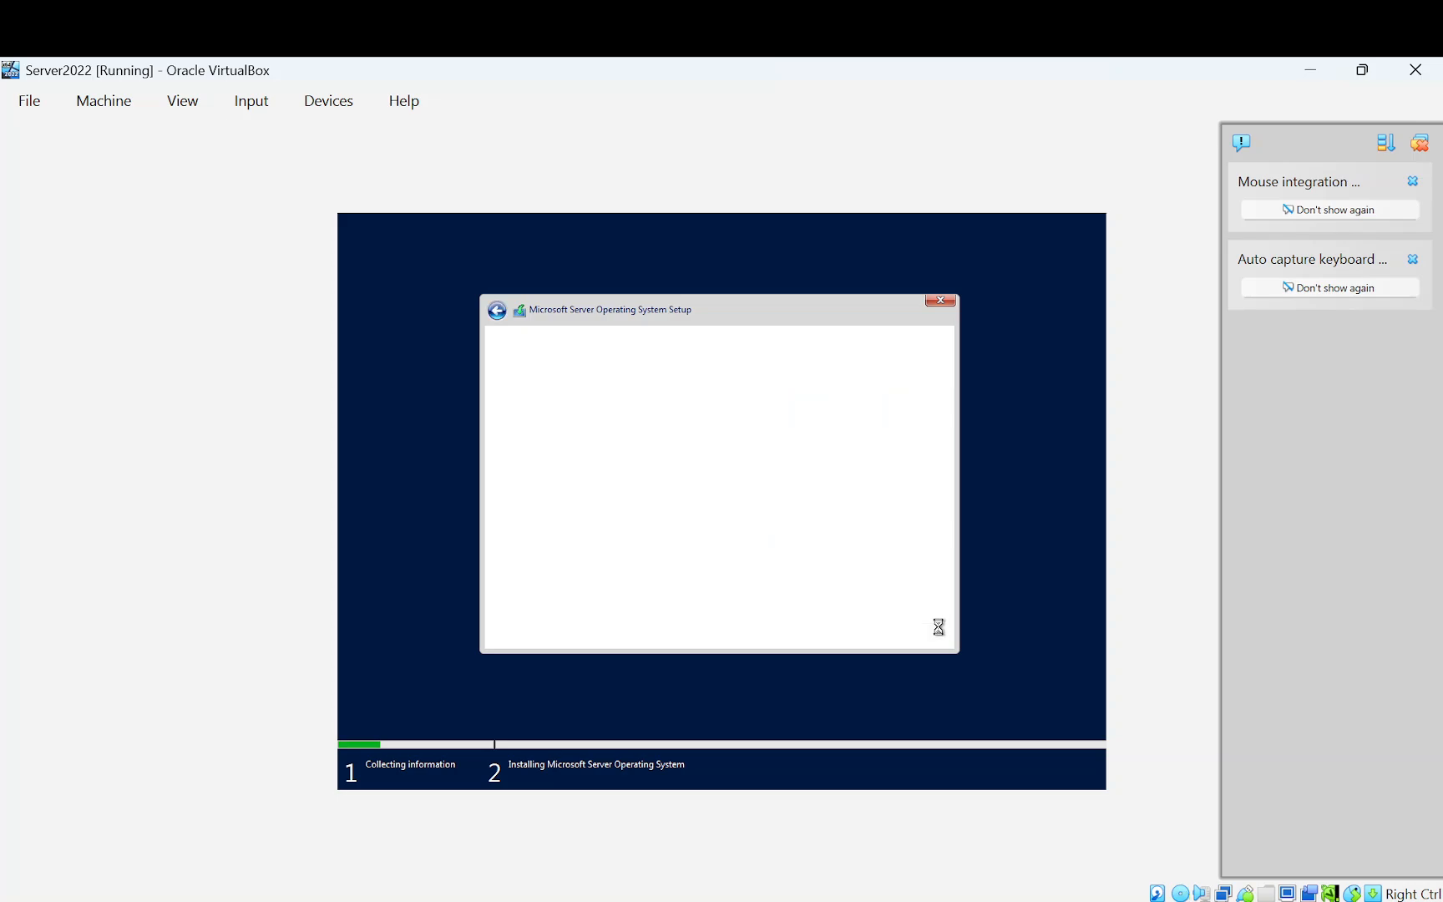
pyautogui.click(582, 610)
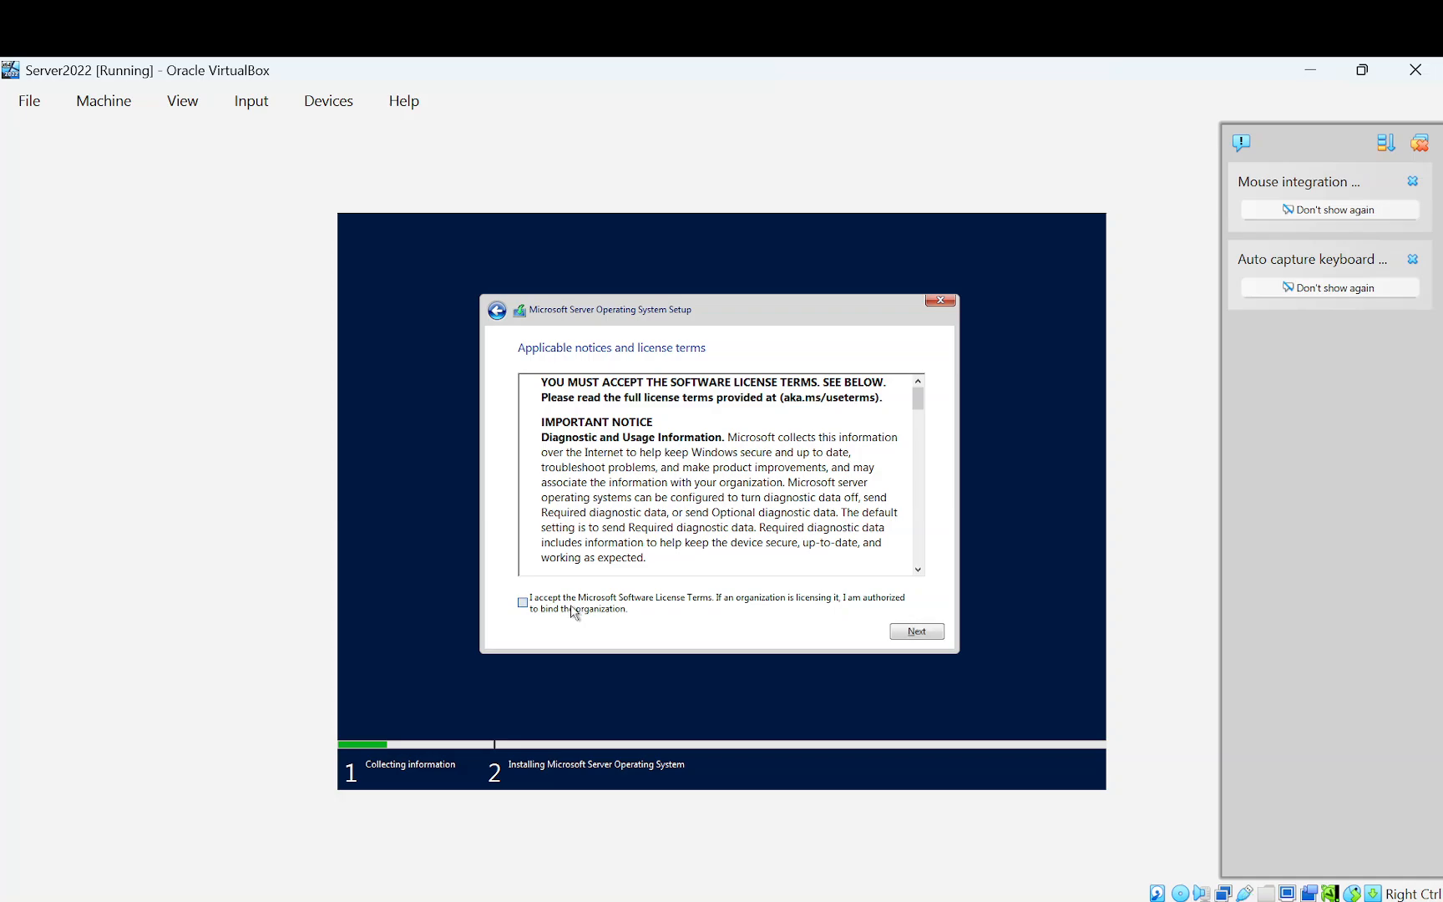
pyautogui.click(927, 632)
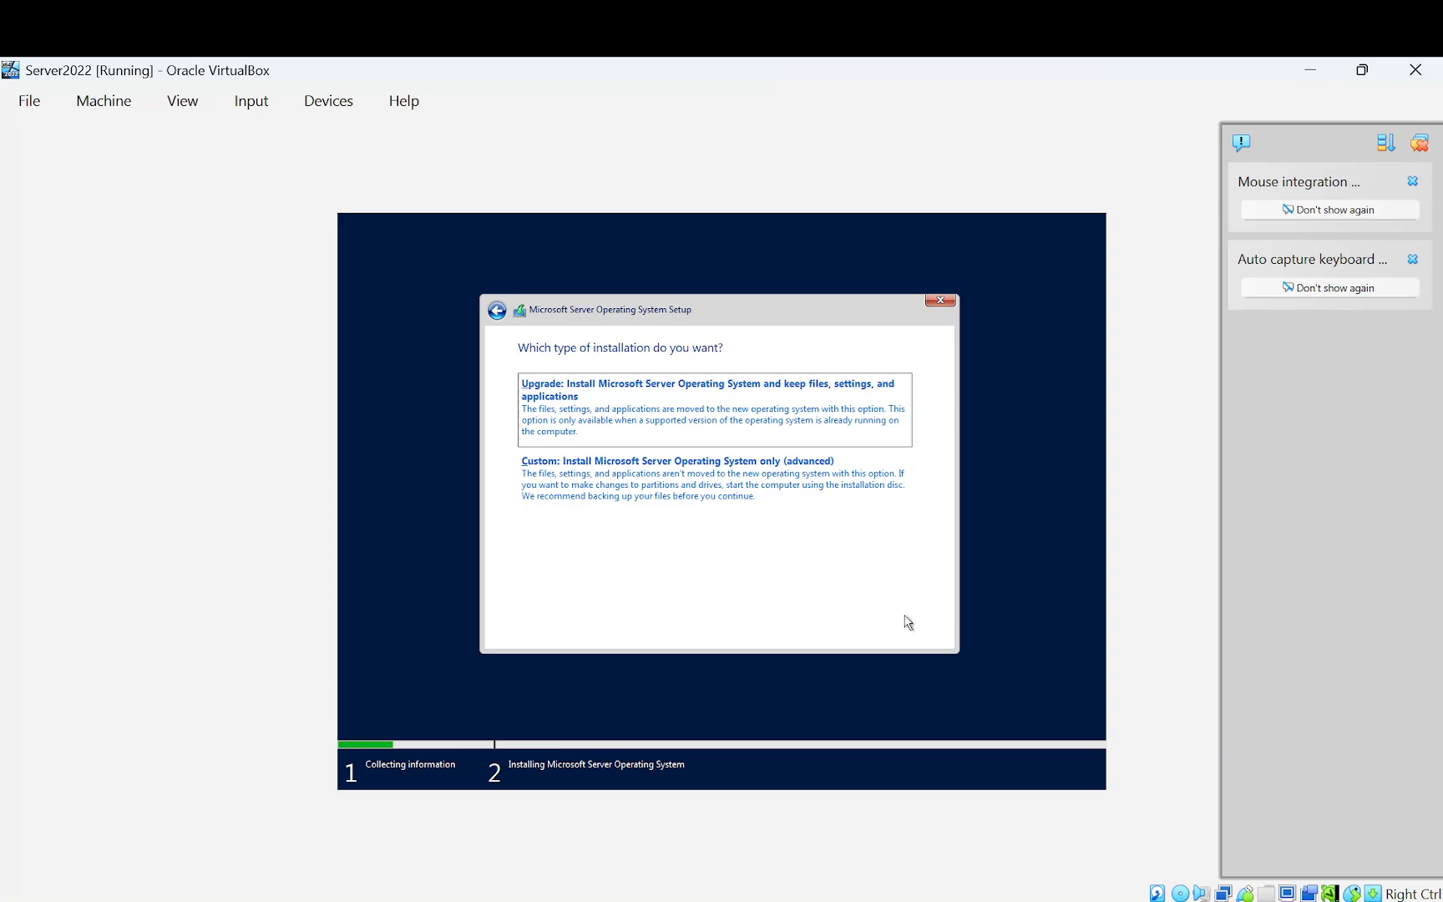
pyautogui.click(593, 484)
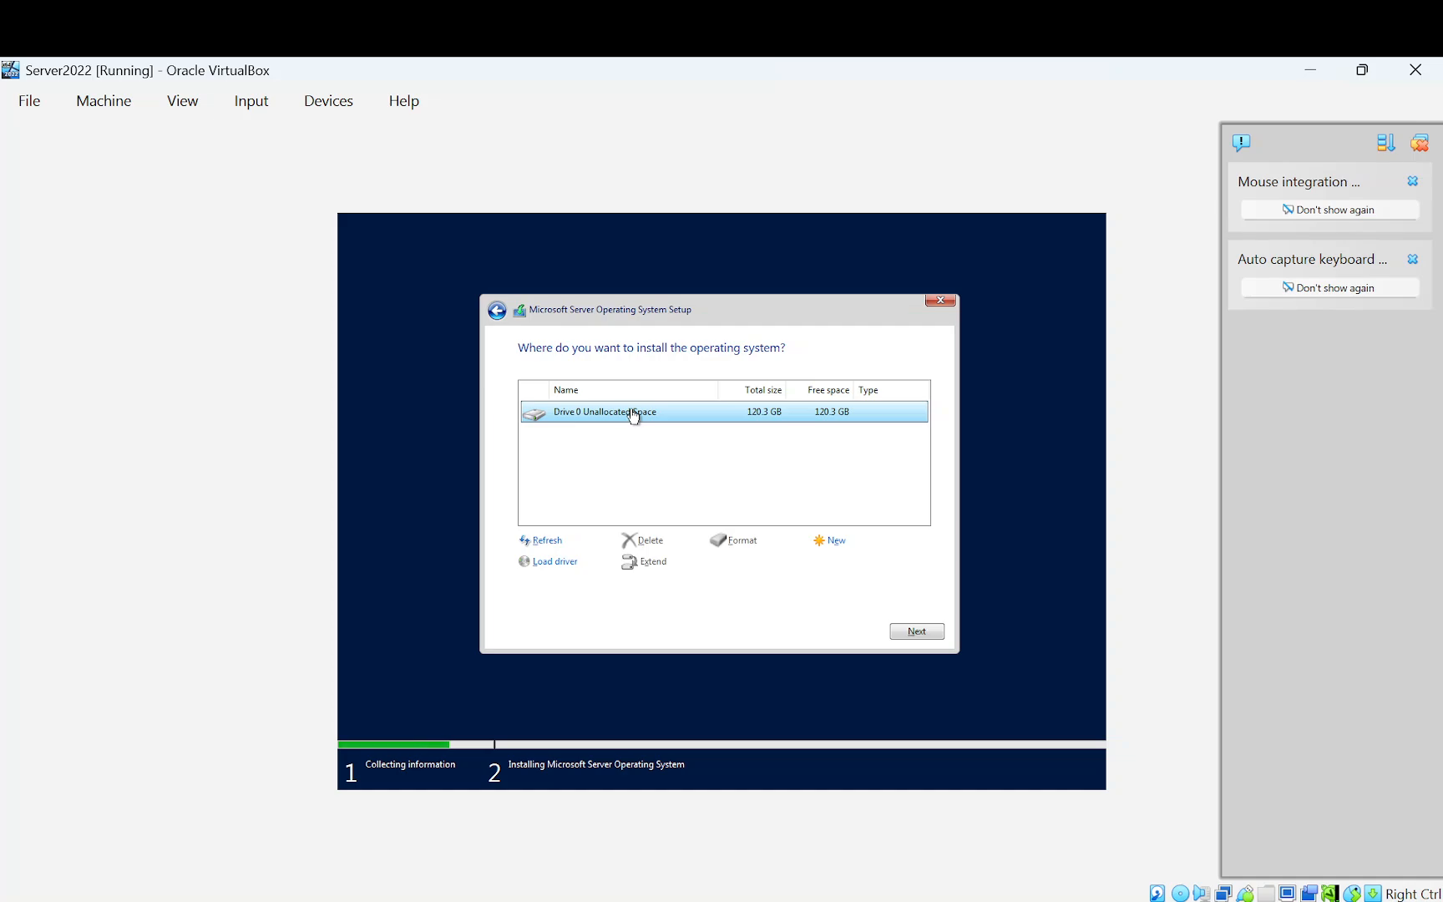
pyautogui.click(918, 632)
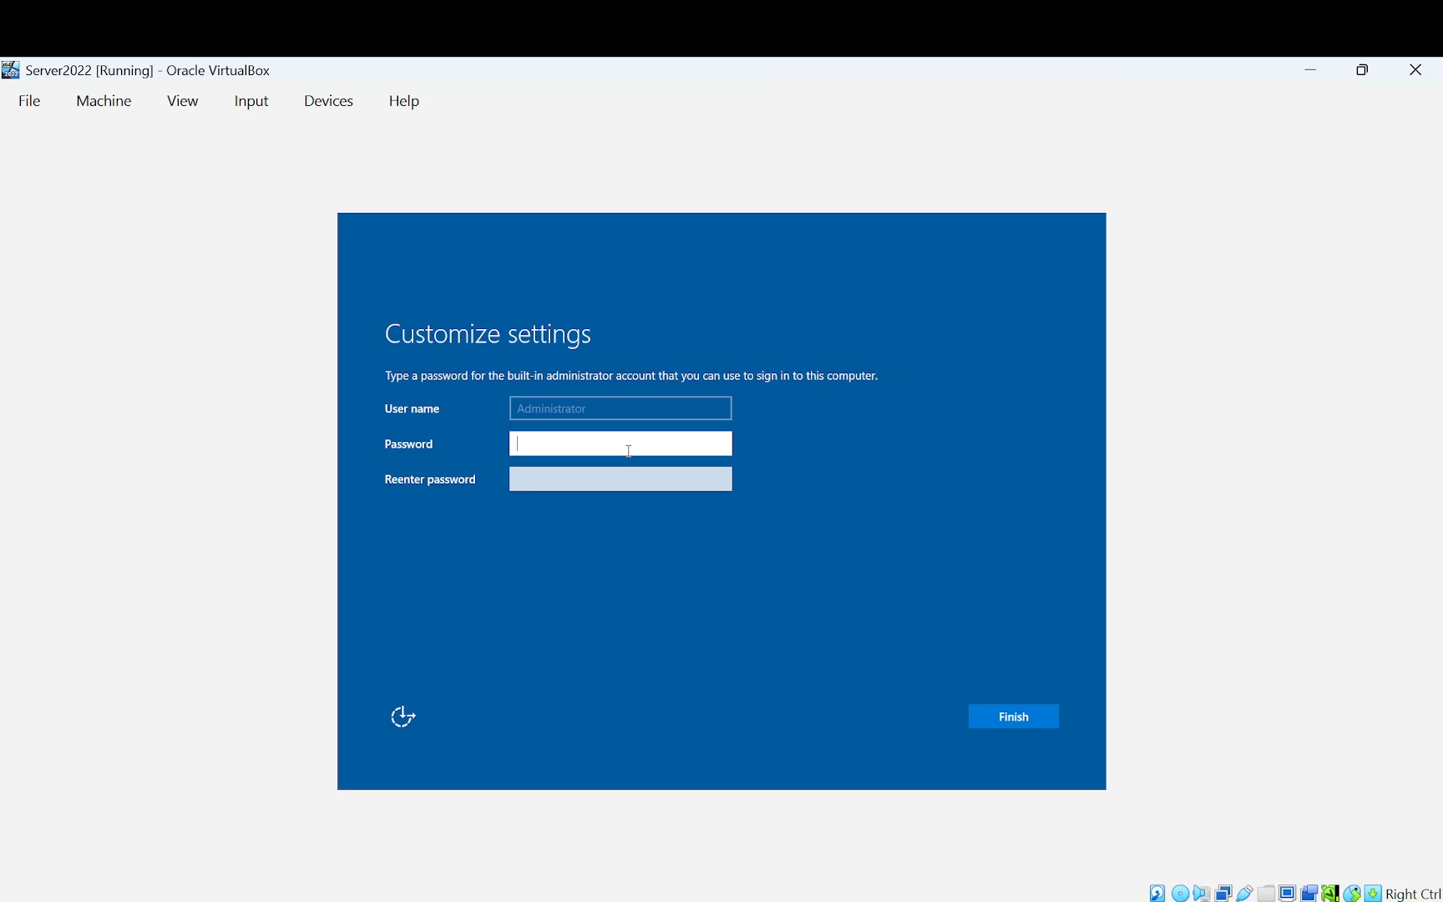
# Enter and confirm the Administrator password, then finish setup
pyautogui.write('Password1234')
pyautogui.press('Tab')
pyautogui.write('P')
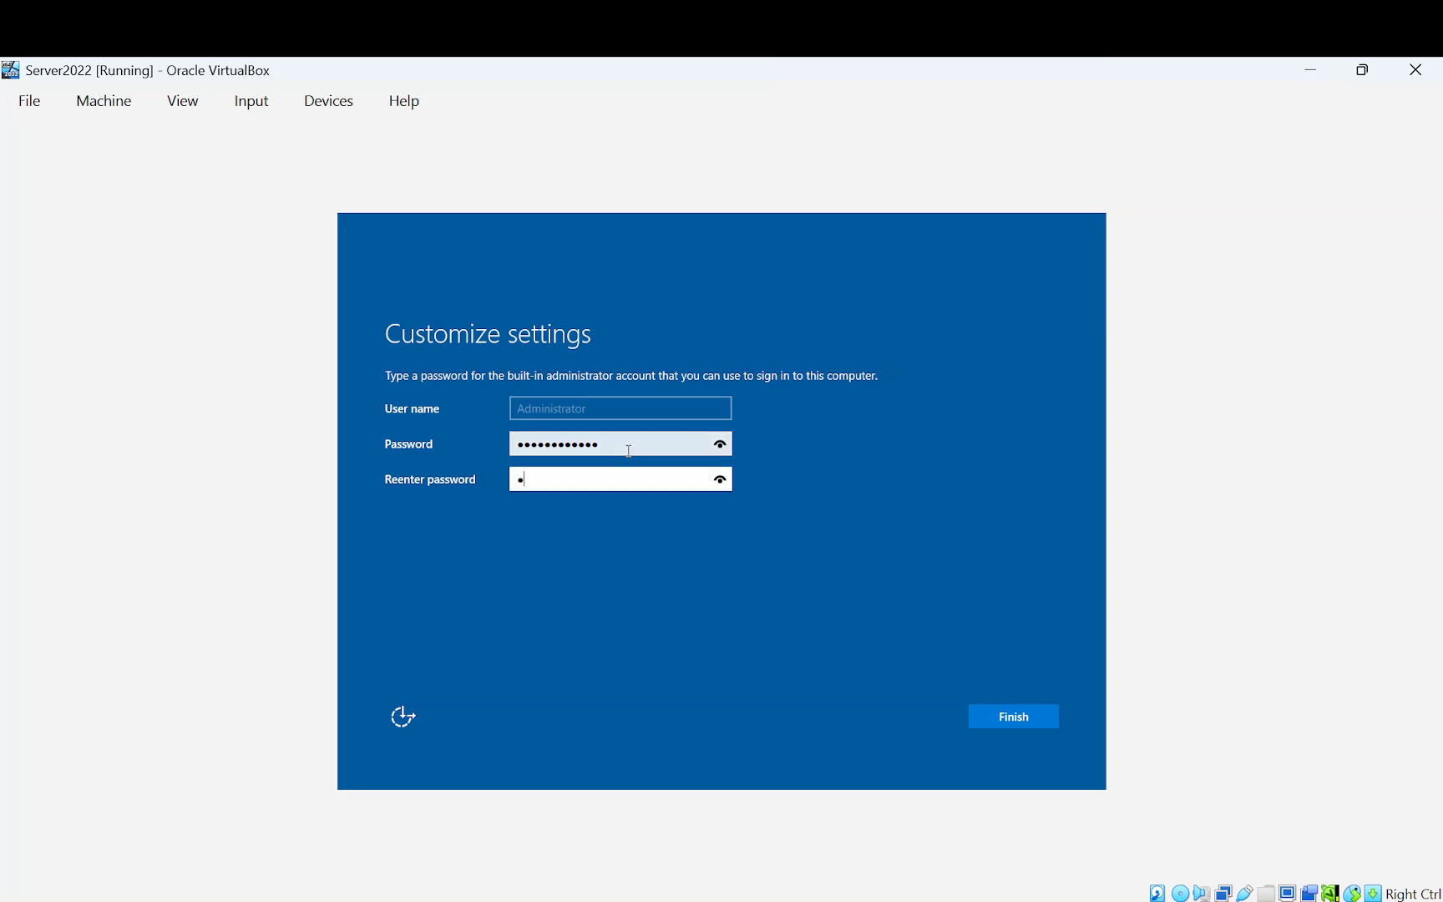
pyautogui.write('assword1234')
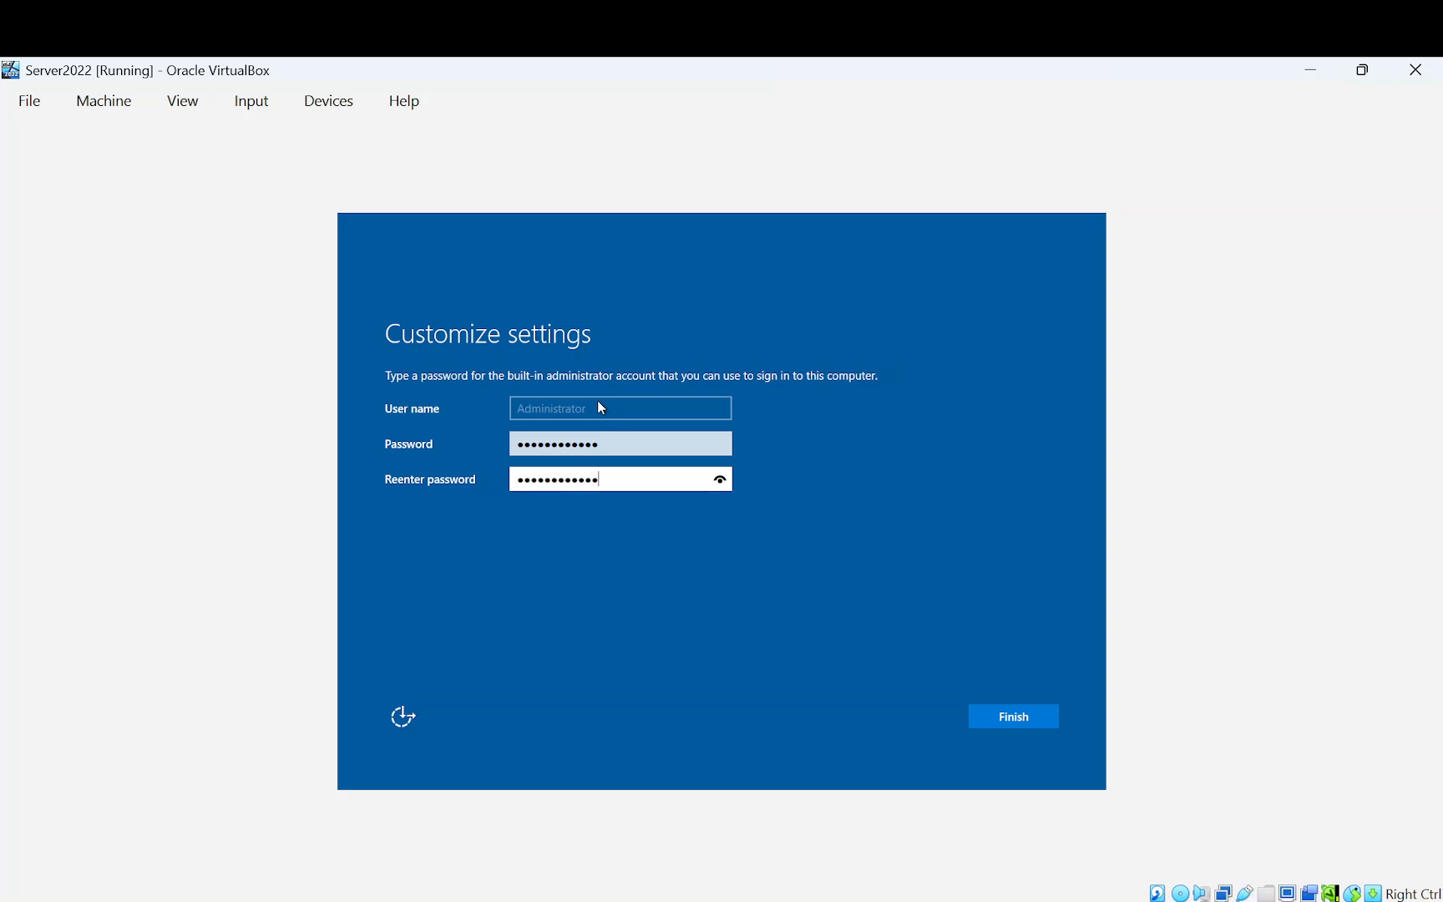
pyautogui.click(1026, 722)
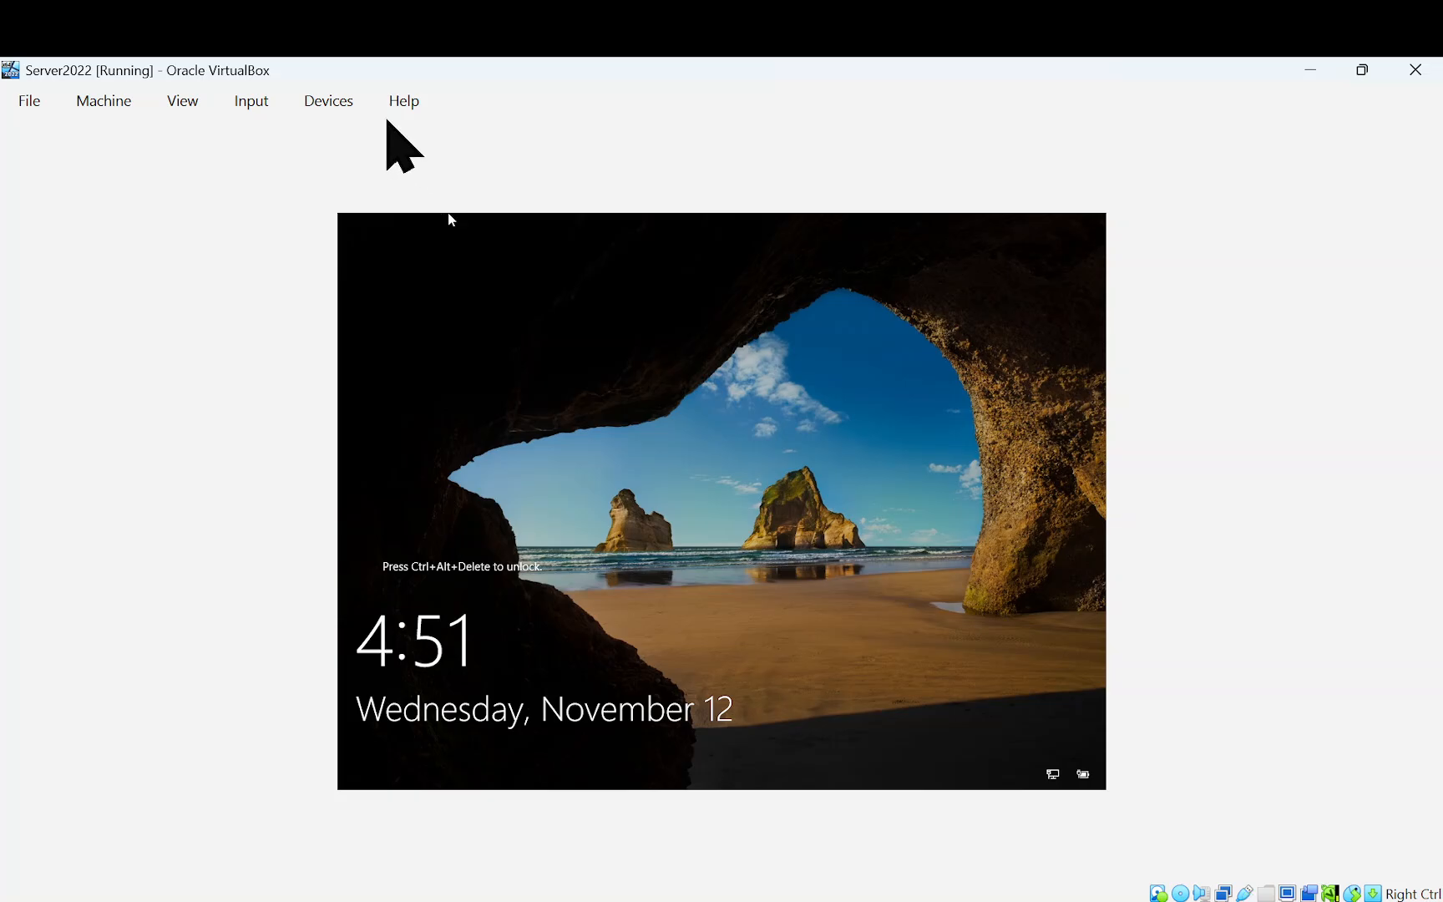
# Send Ctrl-Alt-Del to the VM via Input > Keyboard > Insert Ctrl-Alt-Del
pyautogui.click(194, 103)
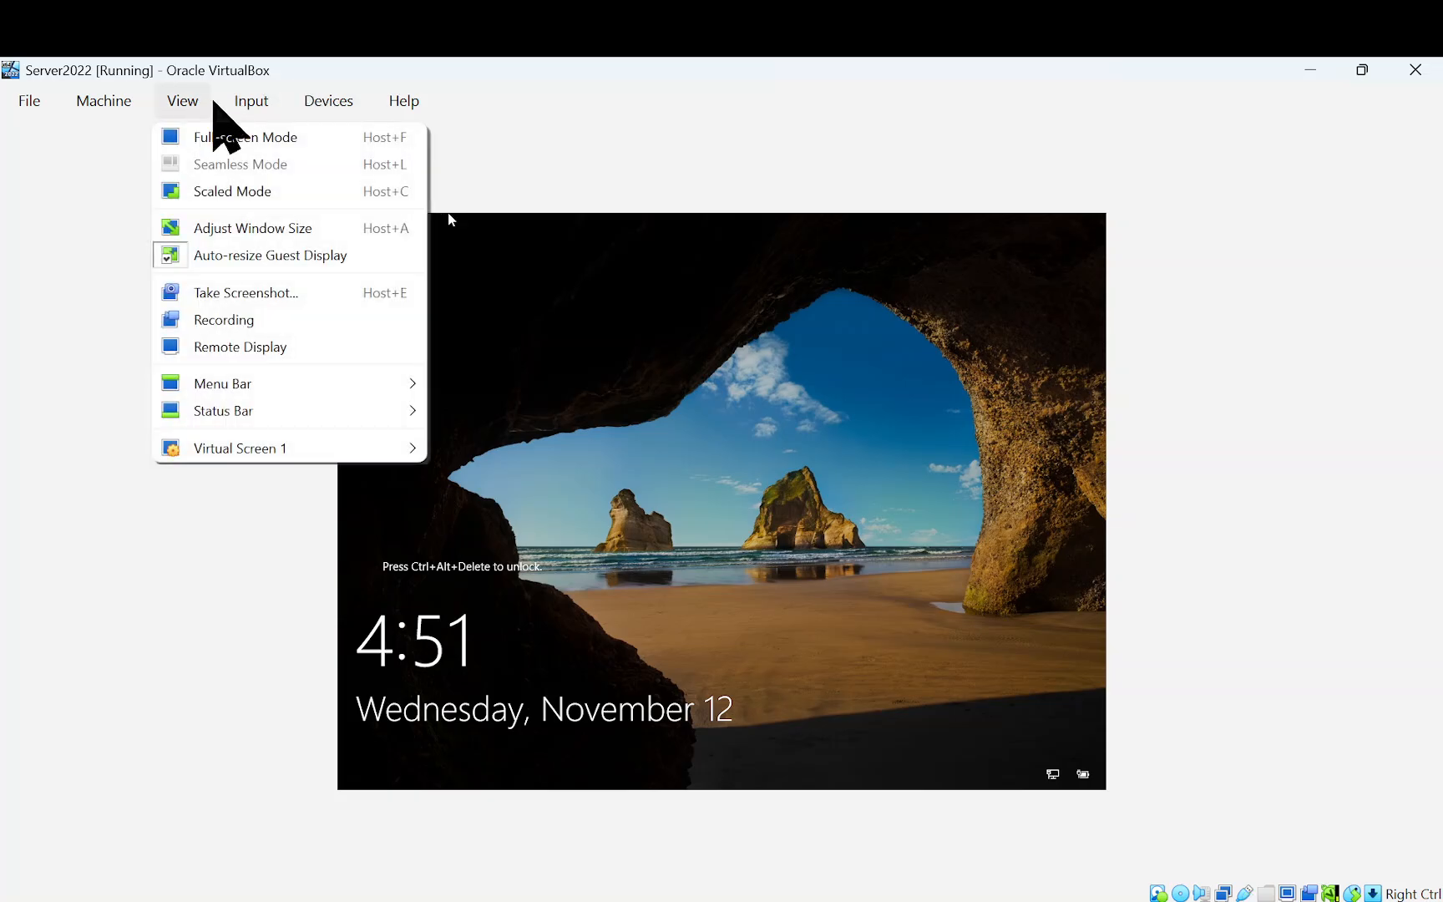
pyautogui.moveTo(236, 103)
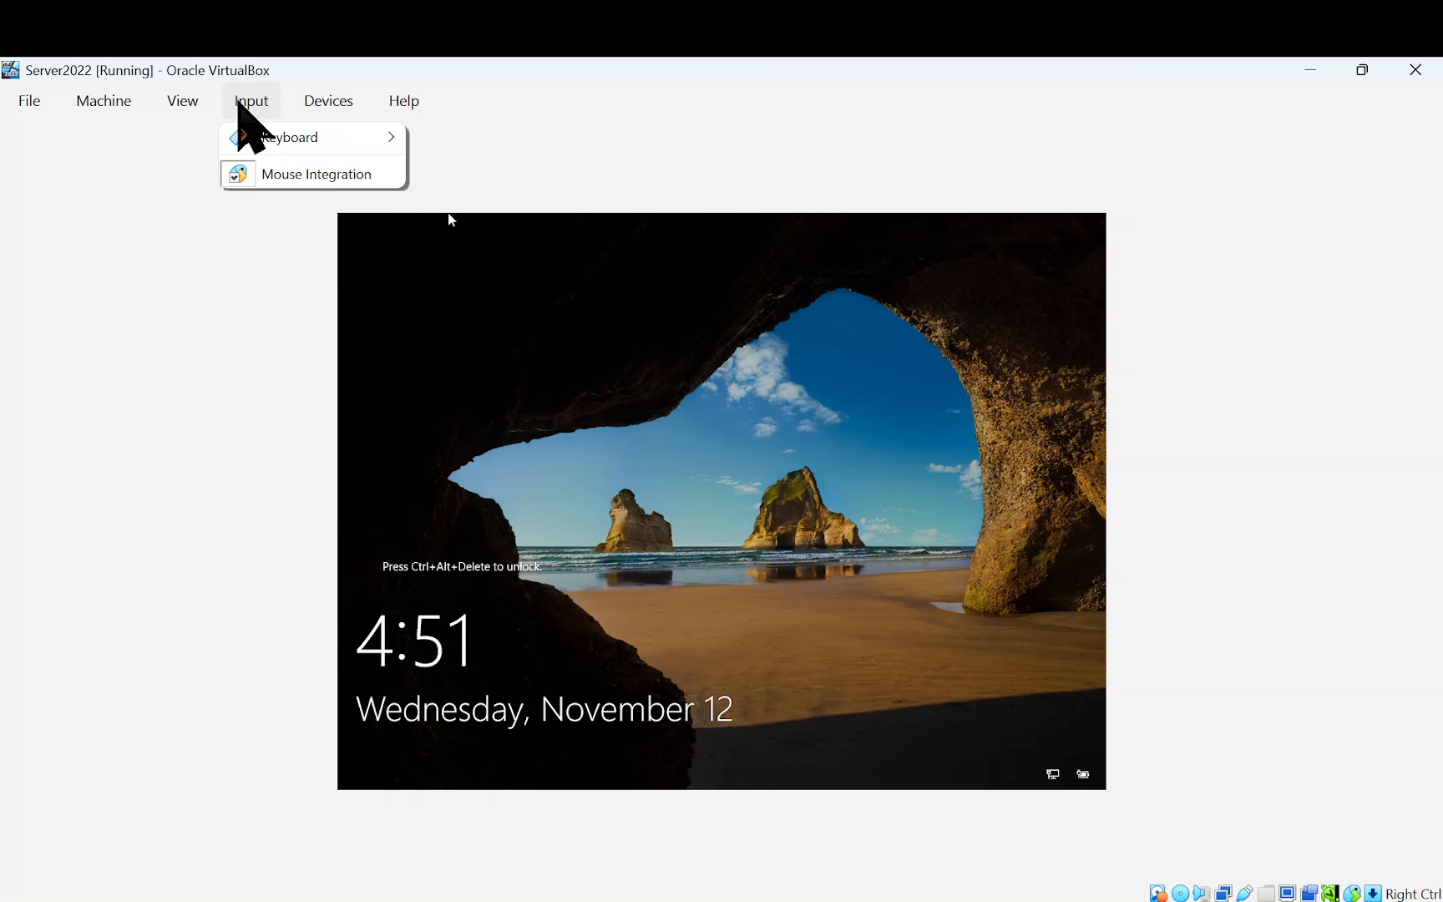
pyautogui.moveTo(257, 139)
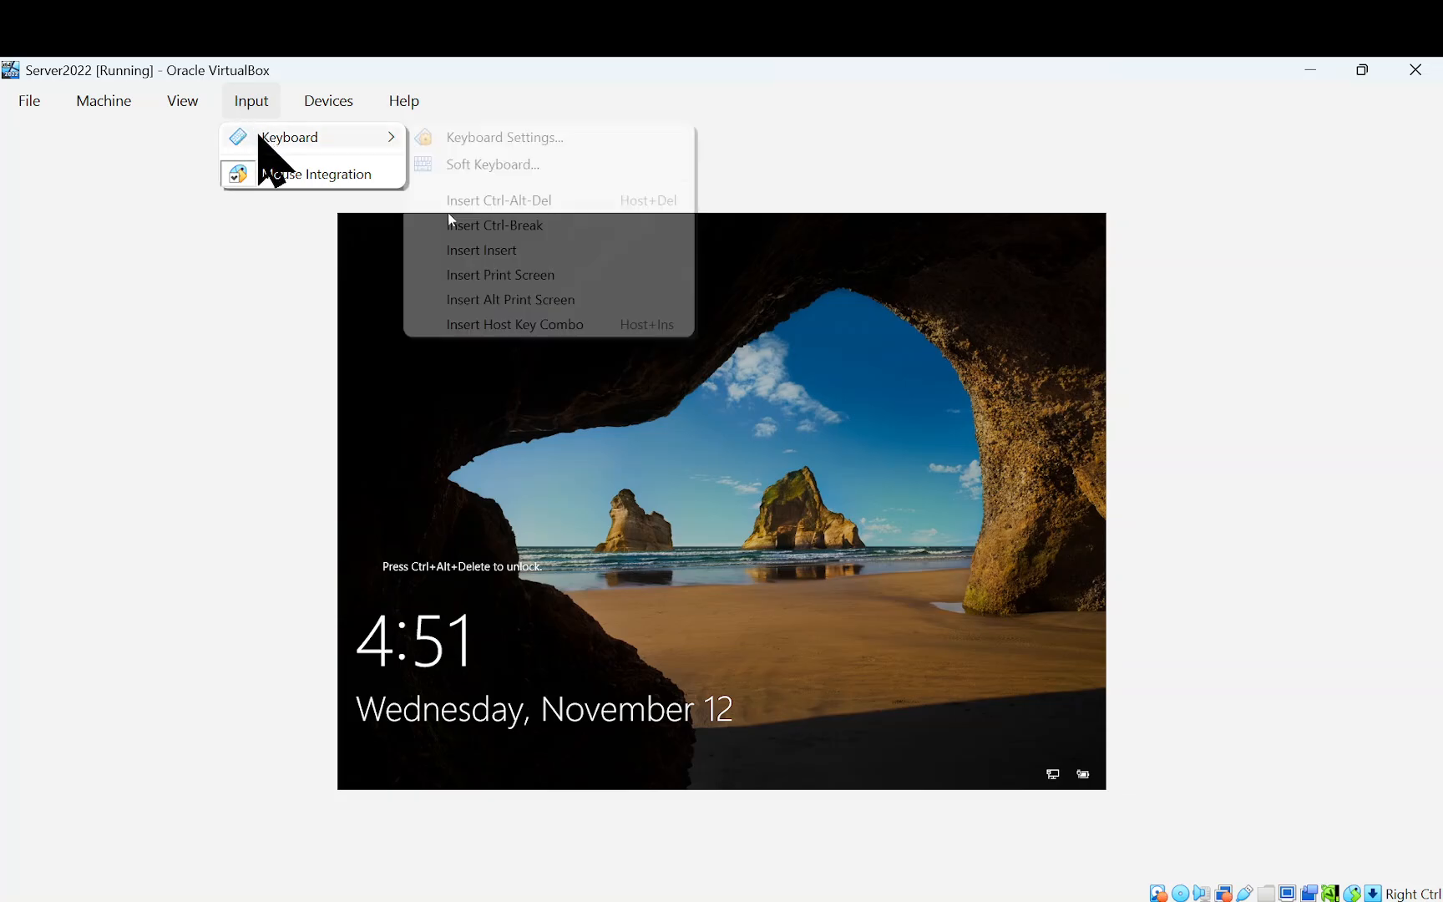
pyautogui.click(528, 199)
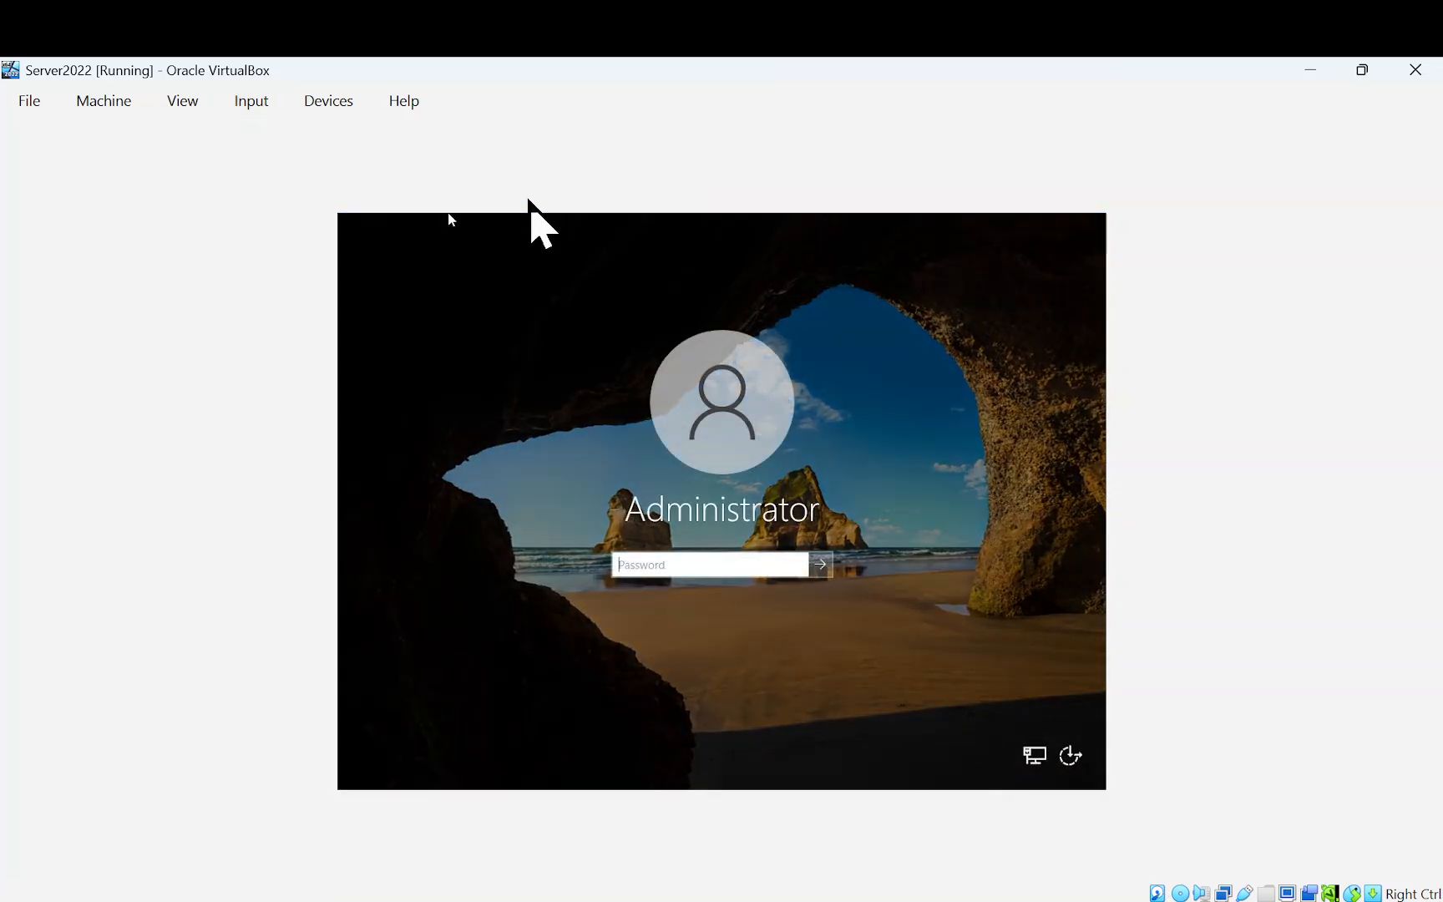
# Sign in as Administrator by entering the account password
pyautogui.click(749, 568)
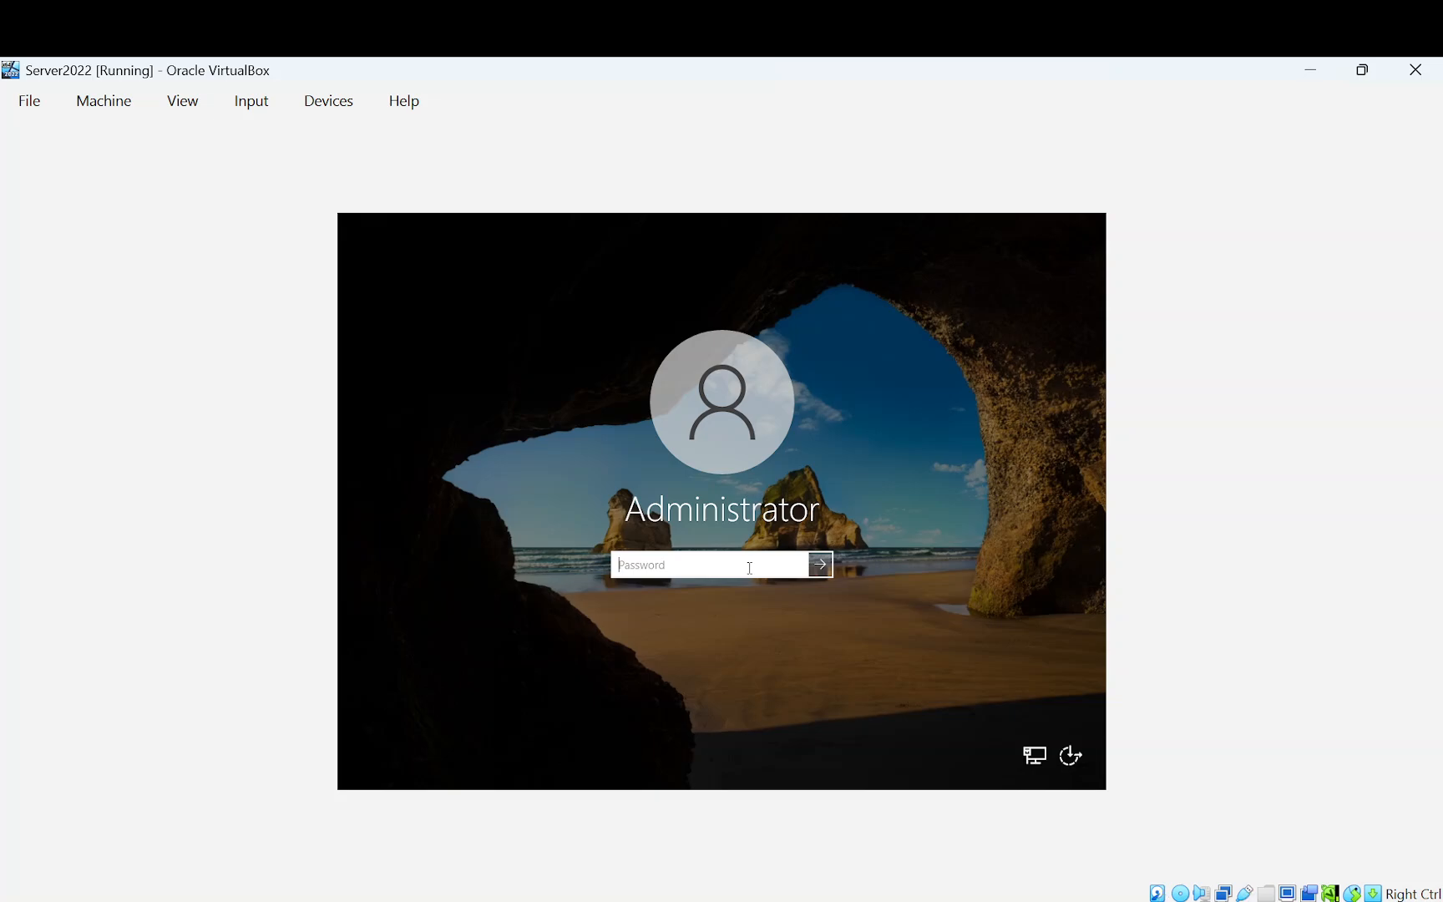
pyautogui.write('••••••••••••')
pyautogui.press('Return')
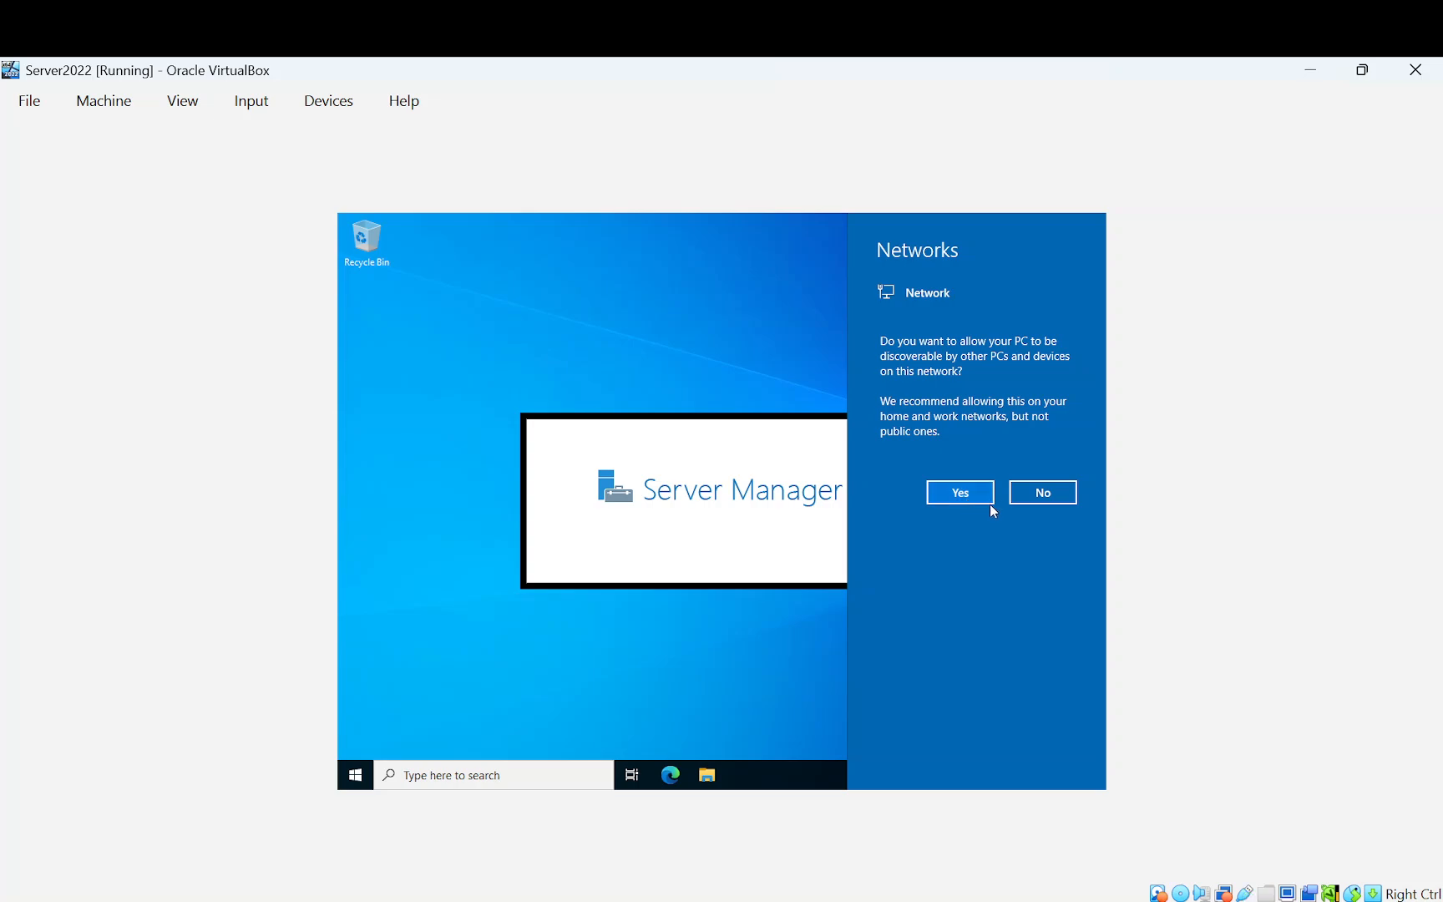
# Answer No to network discovery, close the Windows Admin Center popup, and open File Explorer
pyautogui.click(1040, 495)
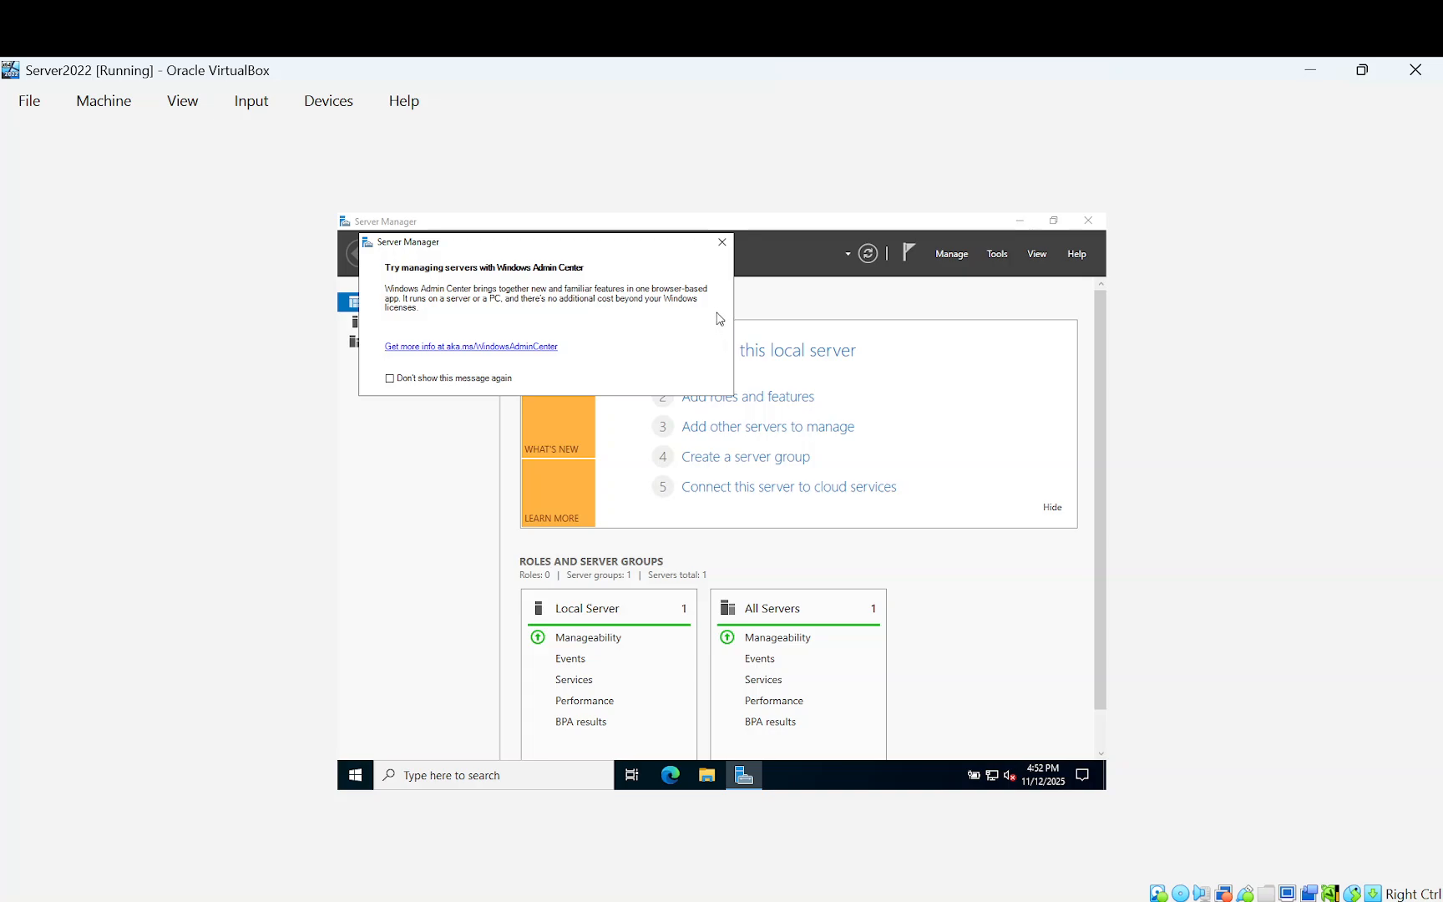
pyautogui.click(722, 242)
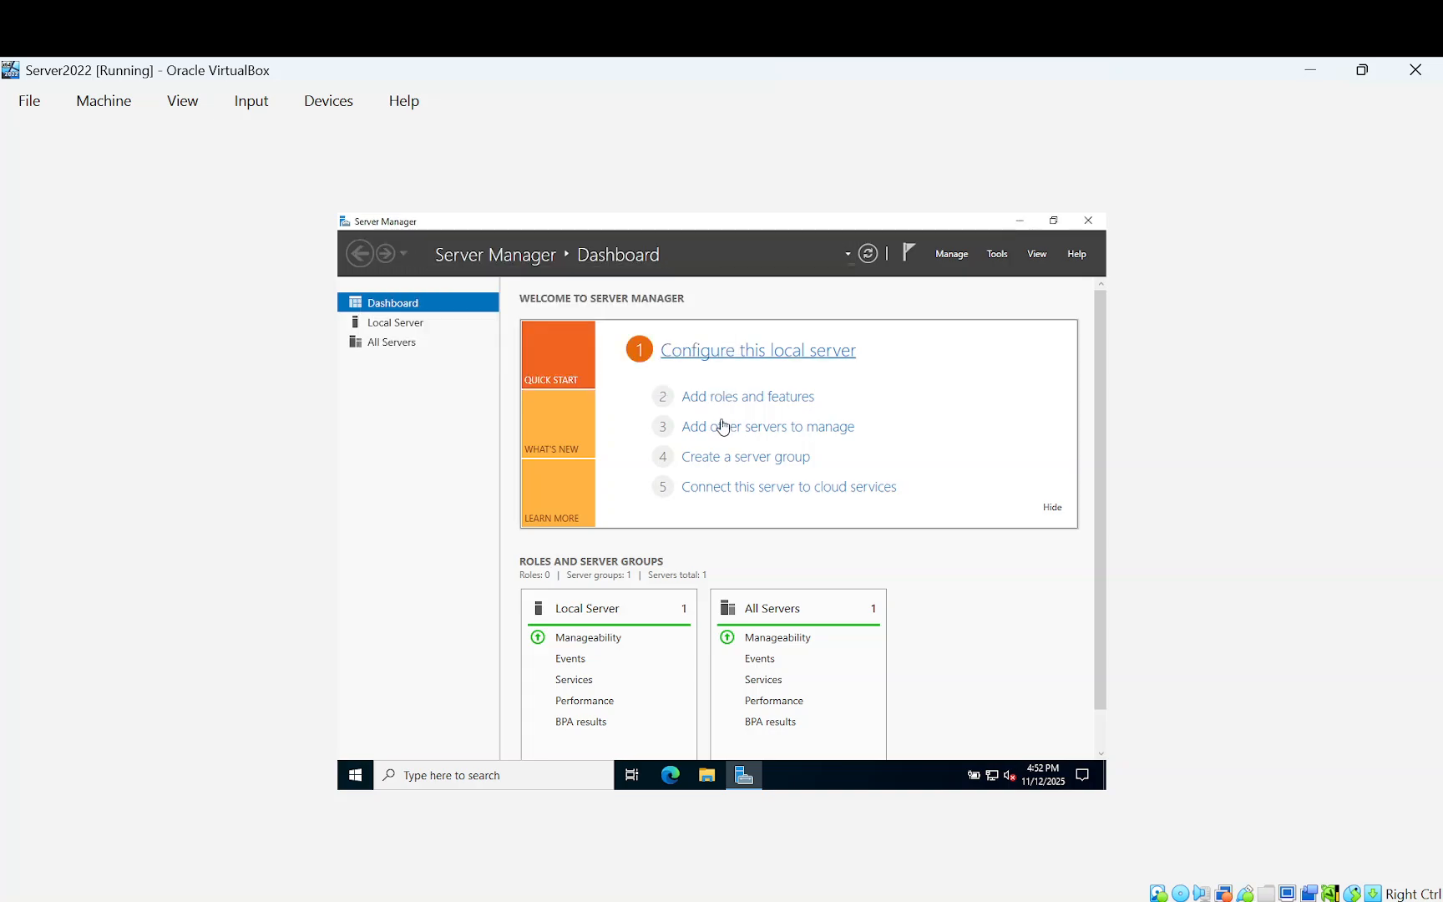
pyautogui.click(710, 775)
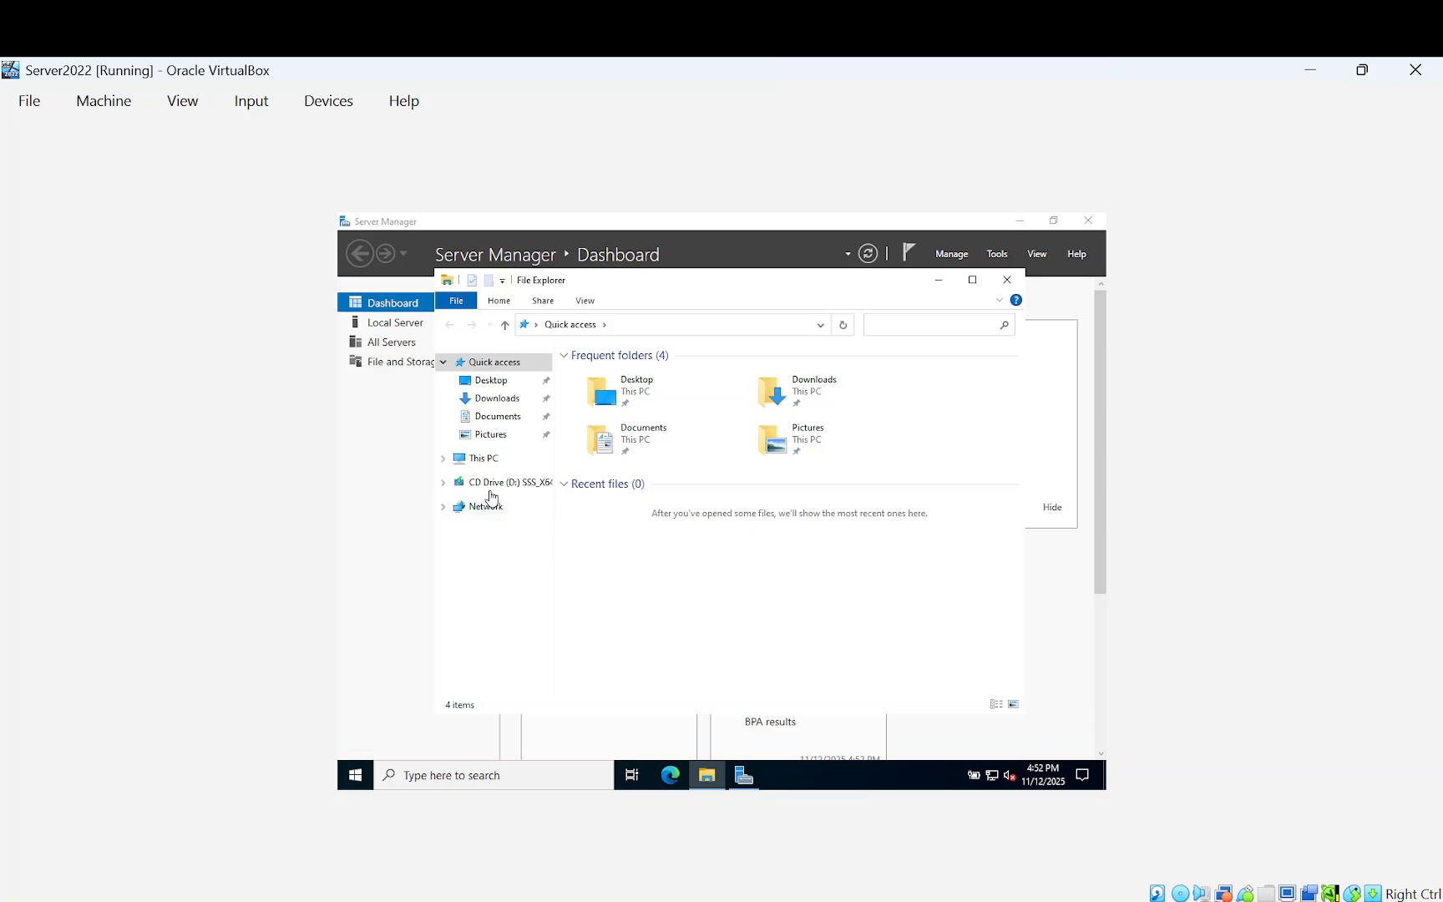
# View the server's drives under This PC, close File Explorer, and minimize the VM window
pyautogui.click(487, 461)
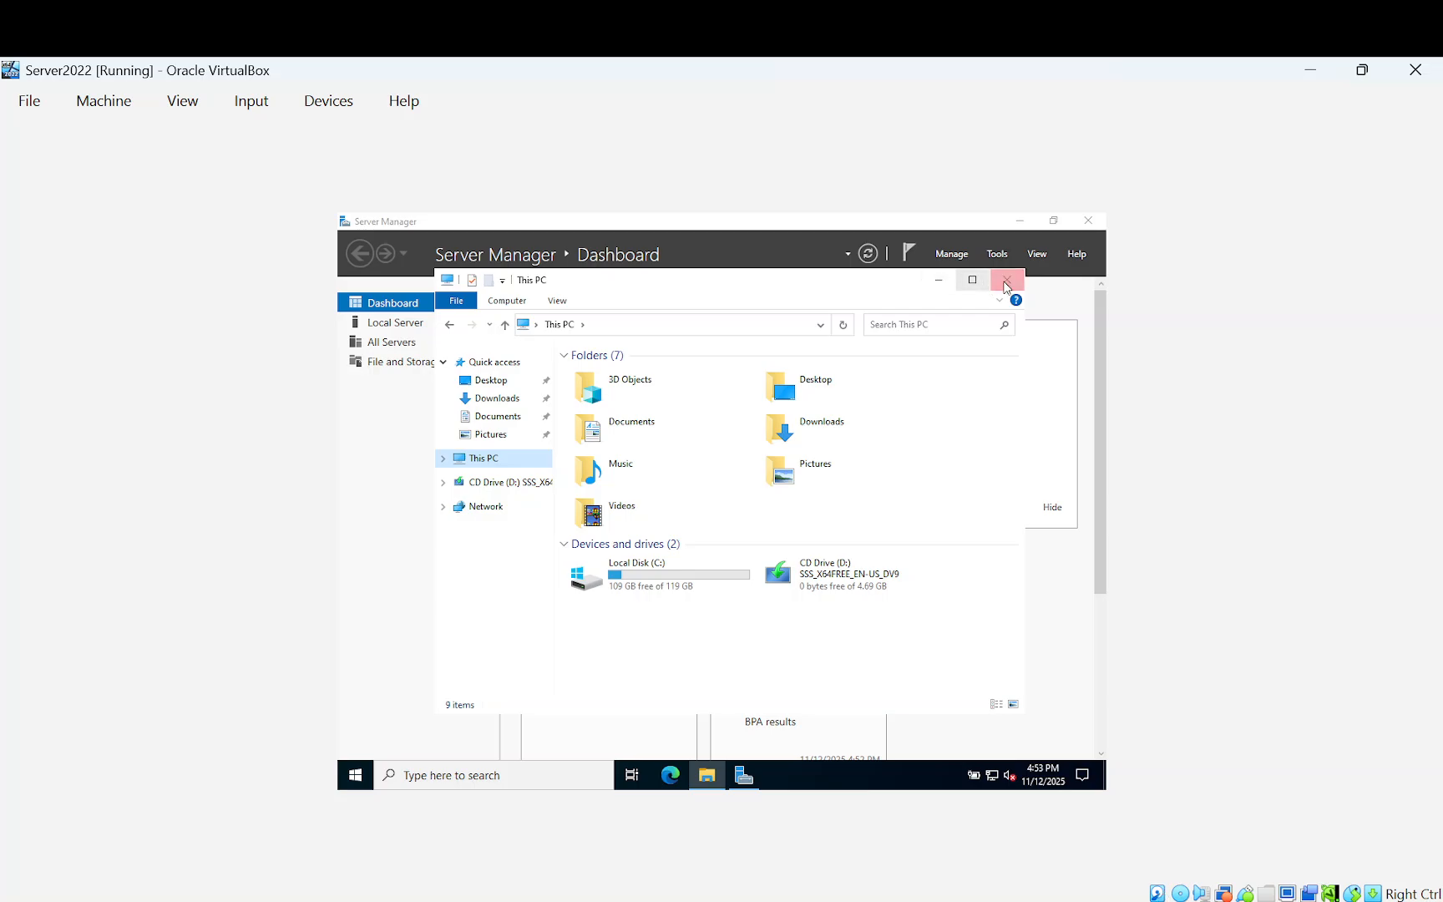
pyautogui.click(1014, 285)
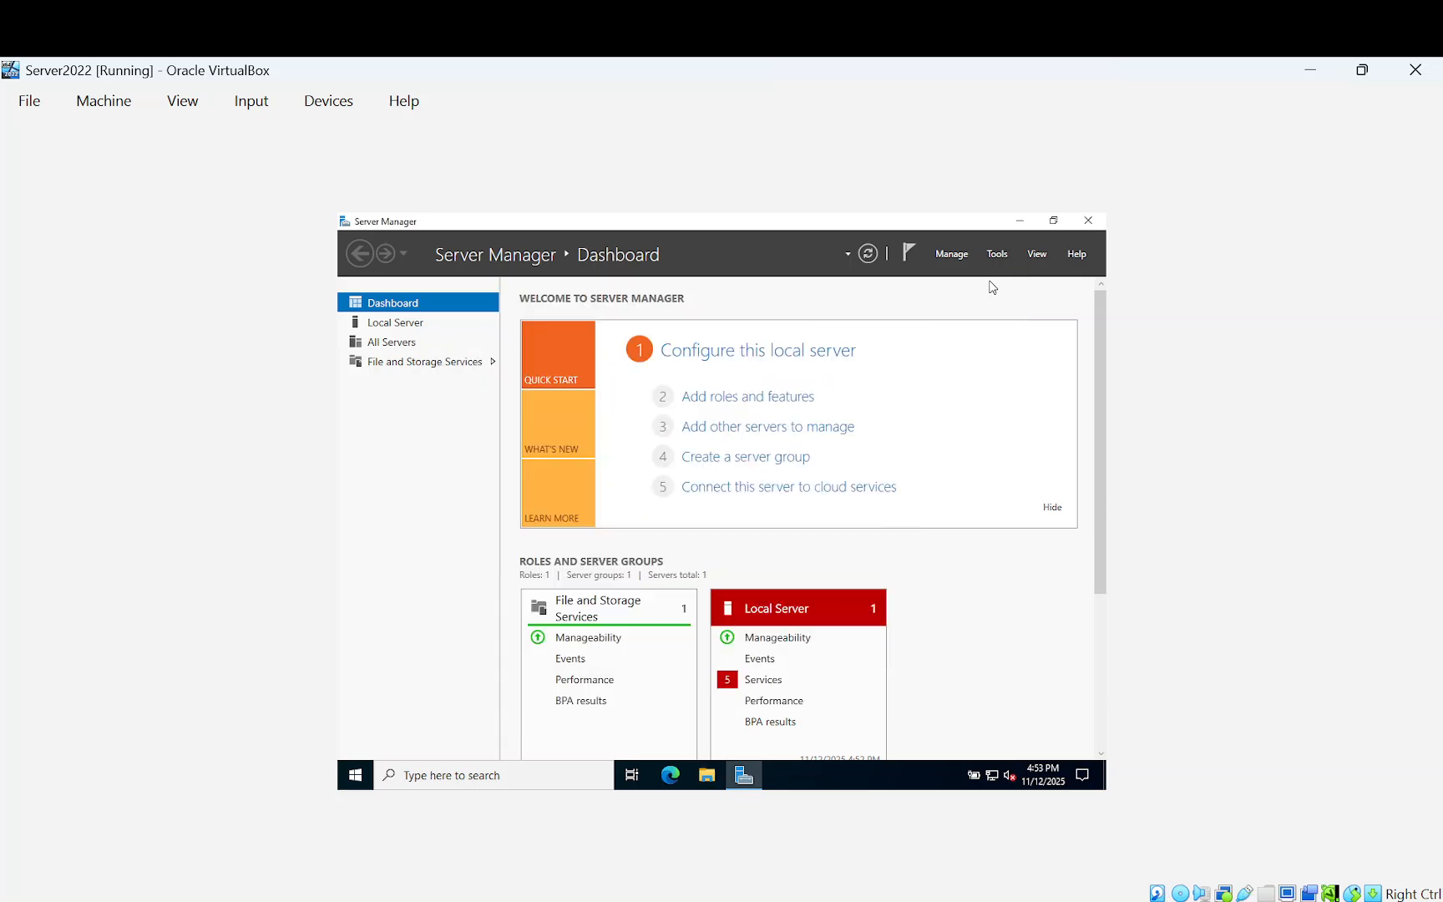
pyautogui.click(1317, 70)
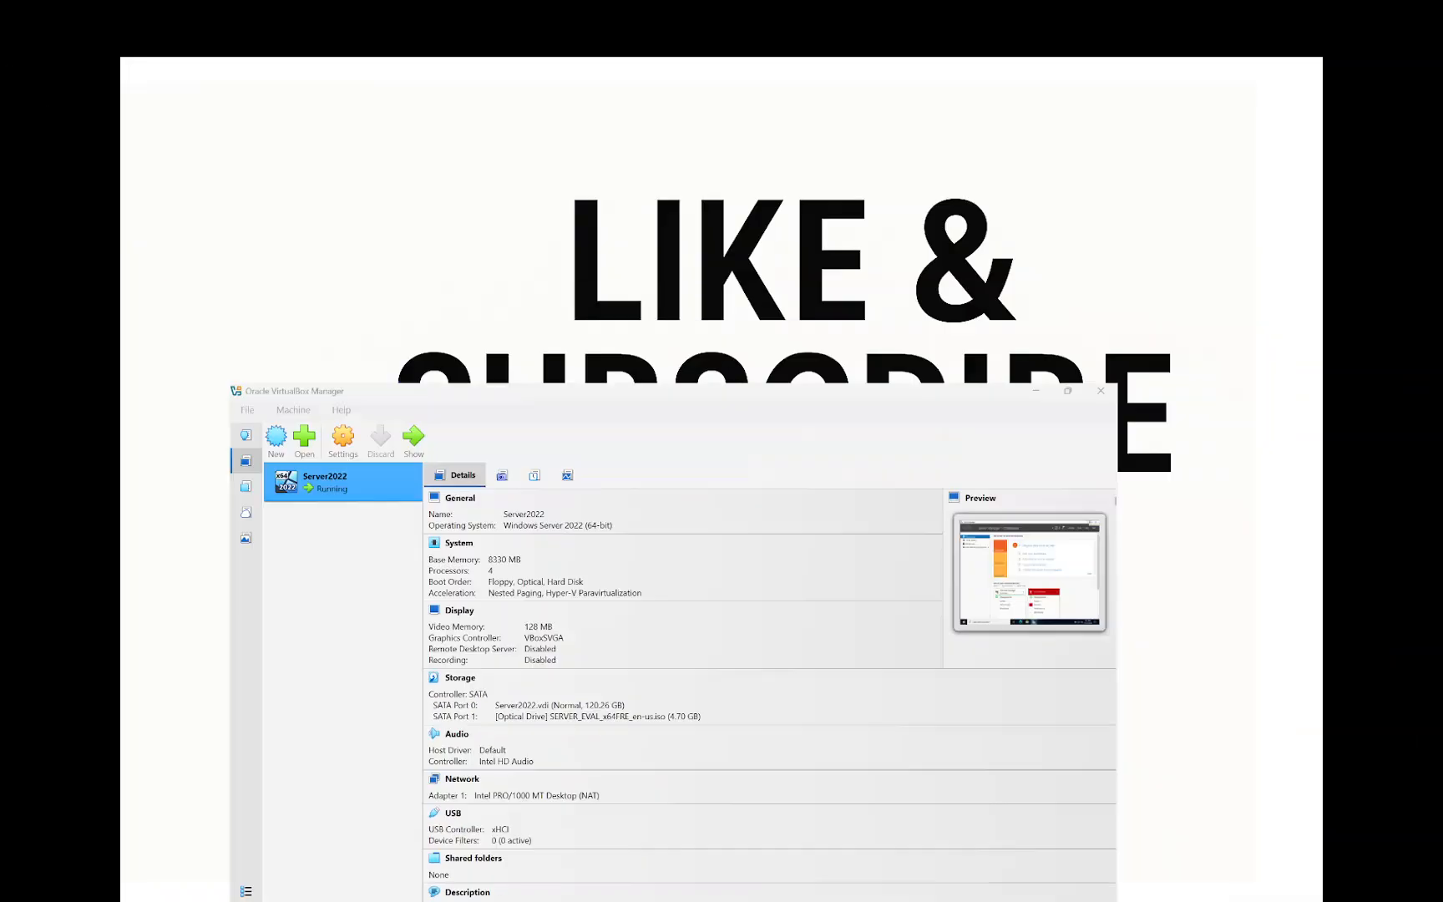